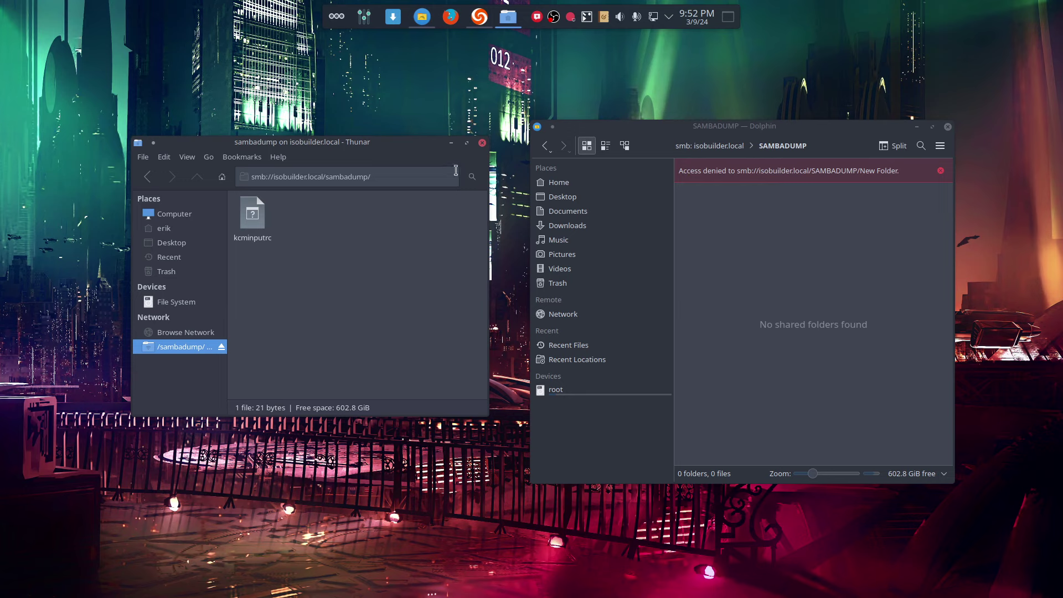
# Open the arcolinux-nemesis folder inside DATA in the home directory.
pyautogui.click(181, 235)
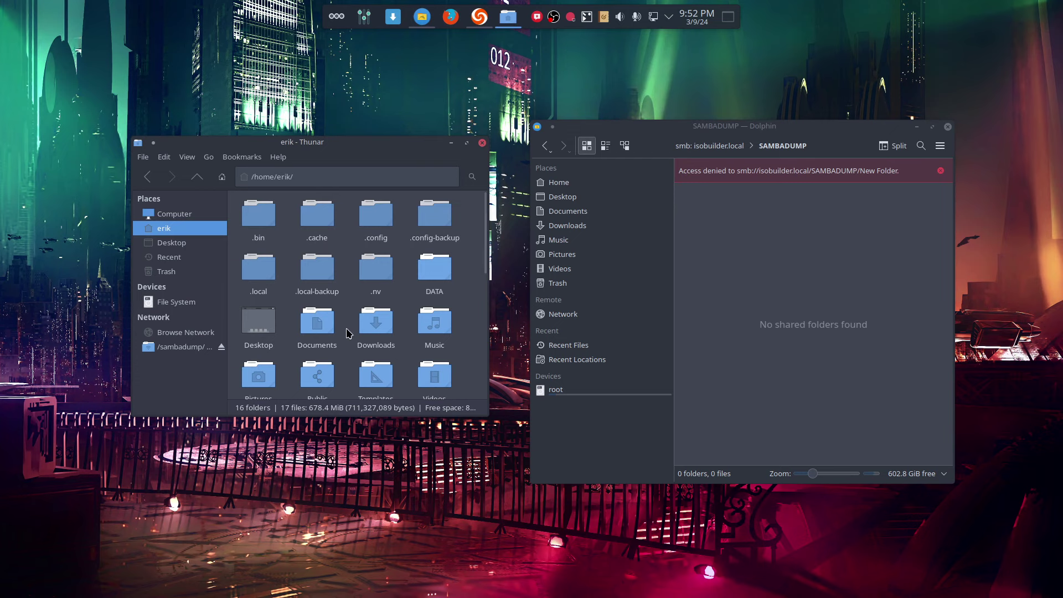
pyautogui.doubleClick(437, 274)
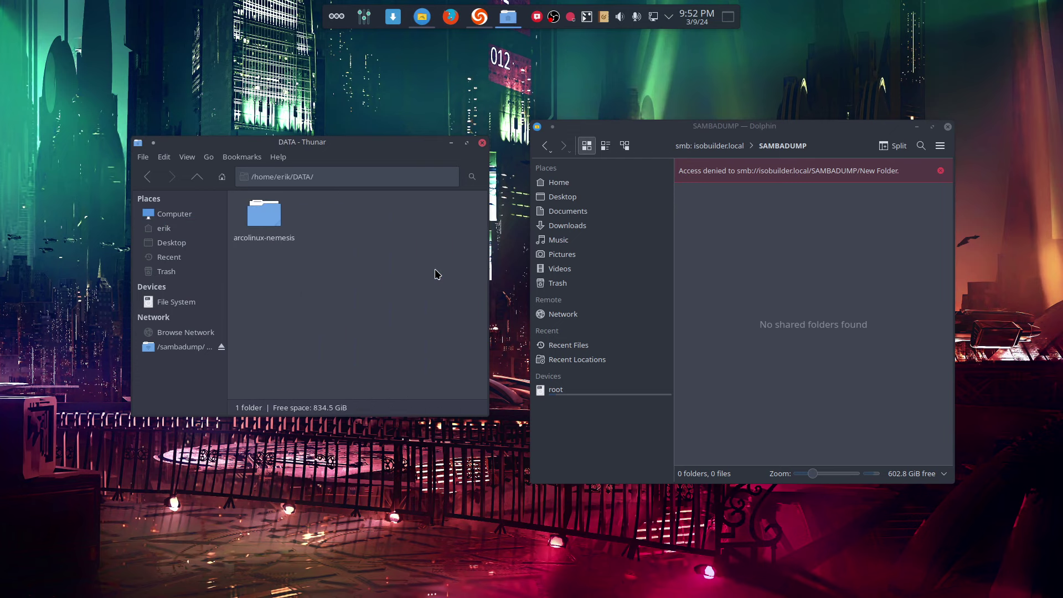
pyautogui.doubleClick(264, 216)
# Open a terminal in the arcolinux-nemesis folder, run git pull and highlight the kcminputrc line in the output.
pyautogui.rightClick(312, 269)
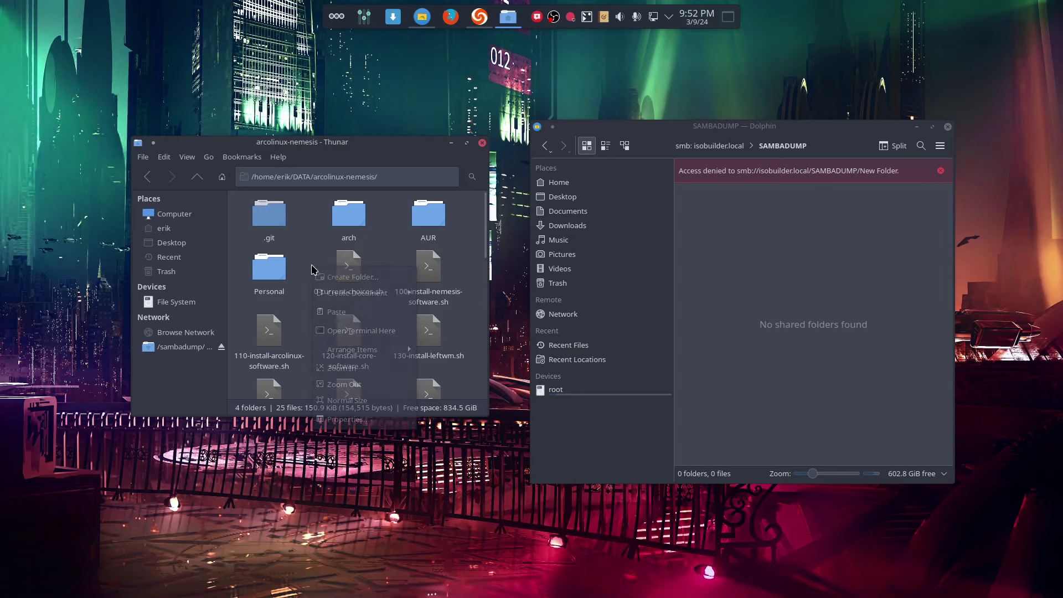
pyautogui.click(365, 331)
pyautogui.write('g')
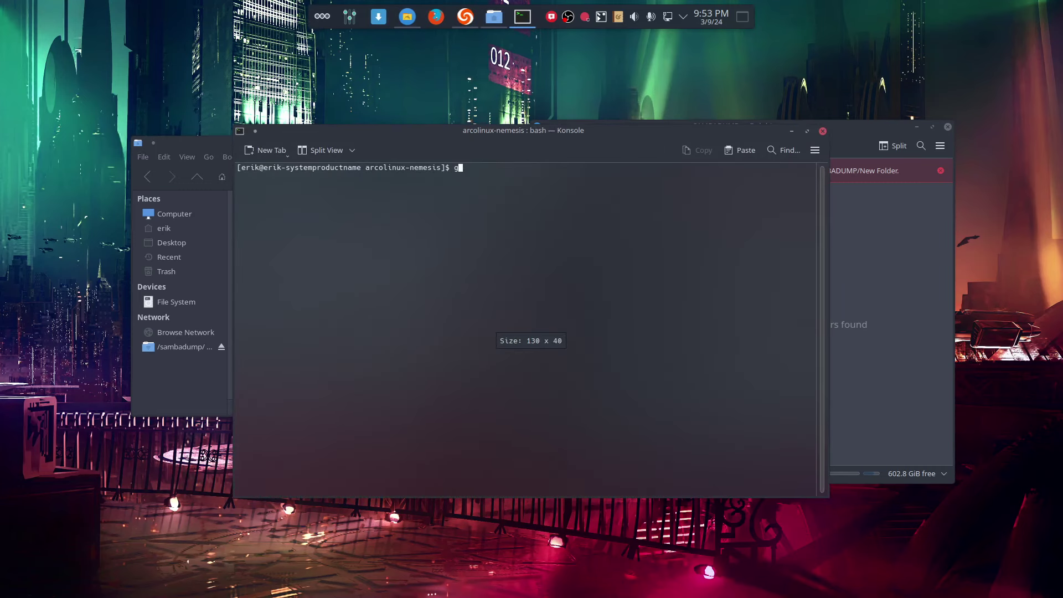
pyautogui.write('it pull')
pyautogui.press('Return')
pyautogui.write('µ')
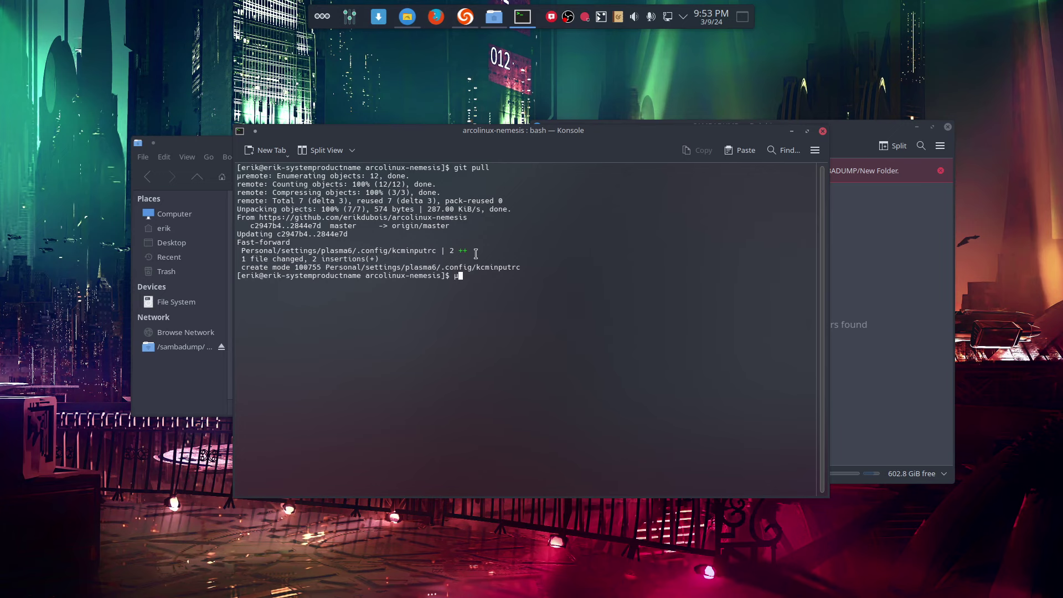
pyautogui.moveTo(475, 254); pyautogui.dragTo(354, 252)
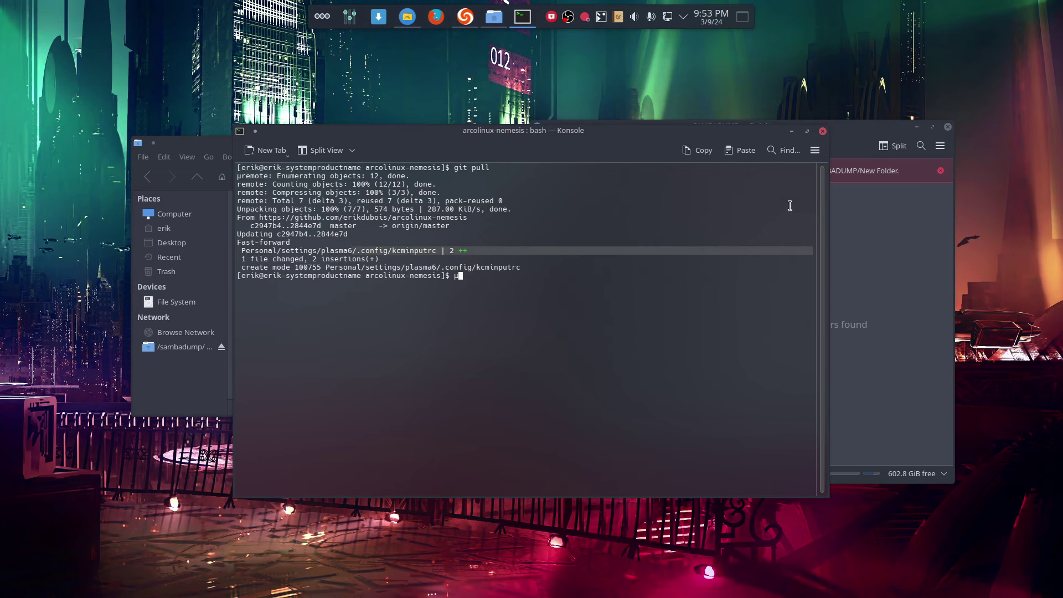
# Close the terminal and the SAMBADUMP Dolphin window, and move the arcolinux-nemesis file window to the far side of the desktop.
pyautogui.click(824, 134)
pyautogui.click(948, 127)
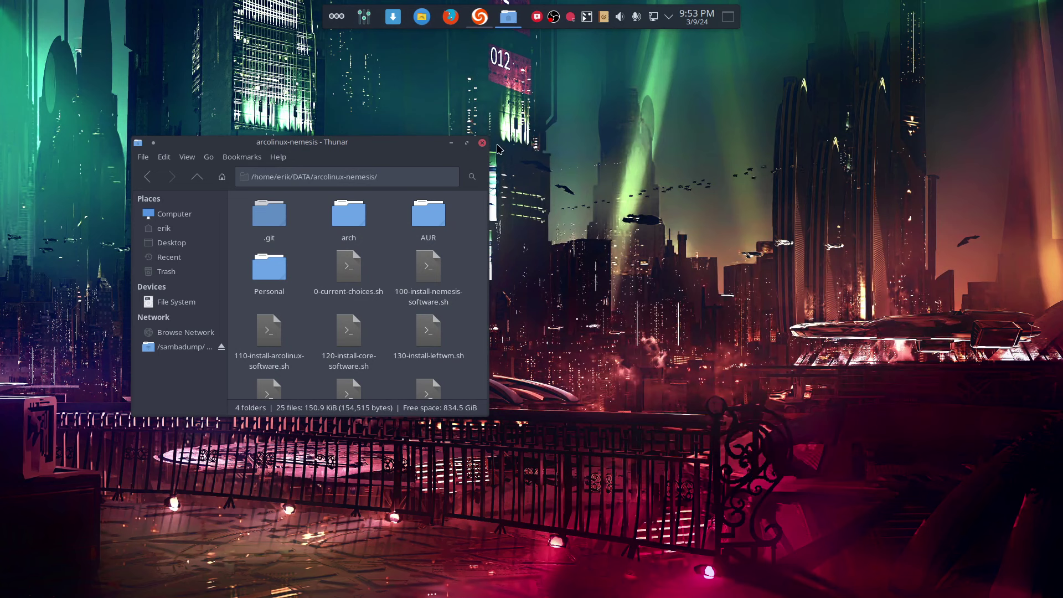
pyautogui.moveTo(408, 147); pyautogui.dragTo(566, 127)
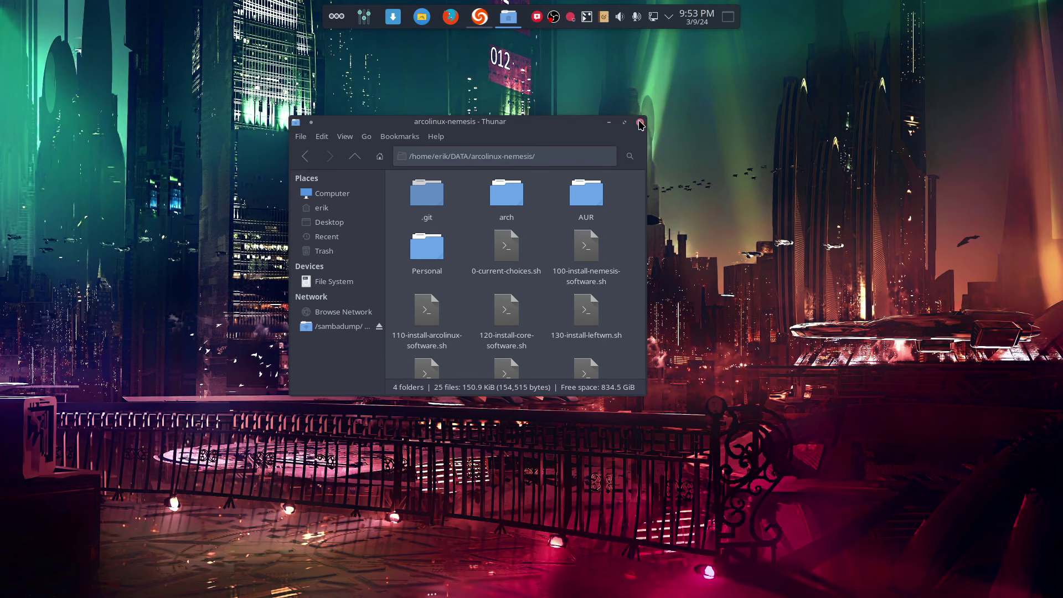
pyautogui.moveTo(473, 123); pyautogui.dragTo(784, 110)
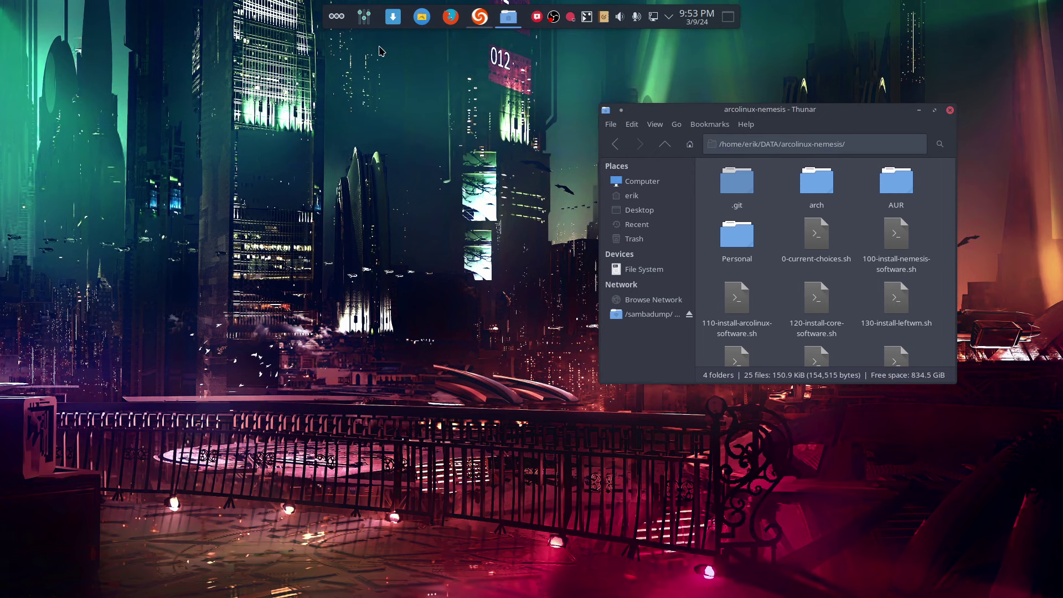
# Open System Settings, place it beside the file window and extend its height almost to the screen's lower edge.
pyautogui.click(365, 16)
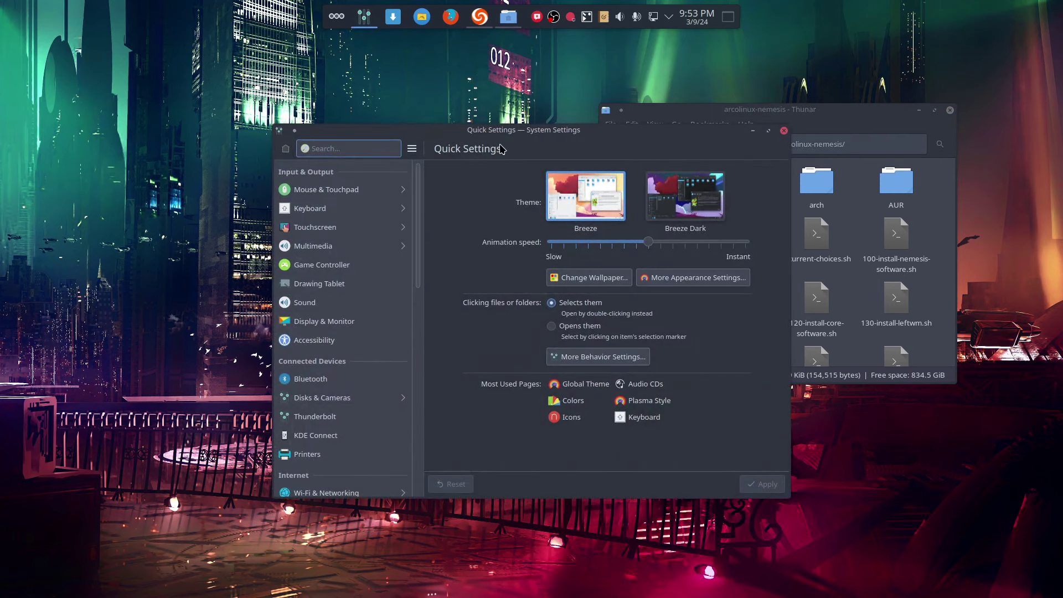
pyautogui.moveTo(523, 133); pyautogui.dragTo(269, 53)
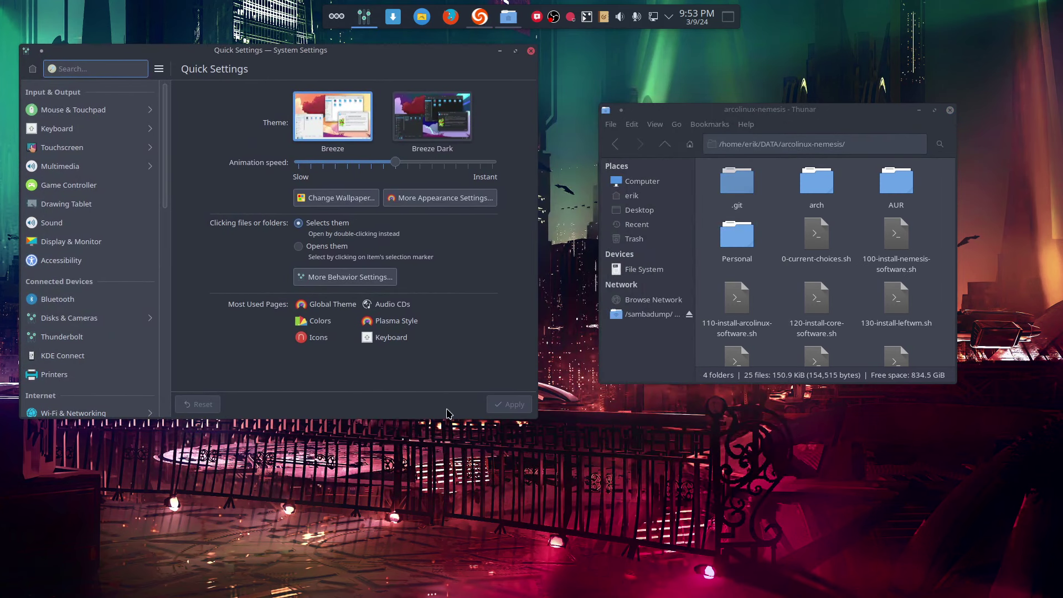
pyautogui.moveTo(492, 419); pyautogui.dragTo(550, 585)
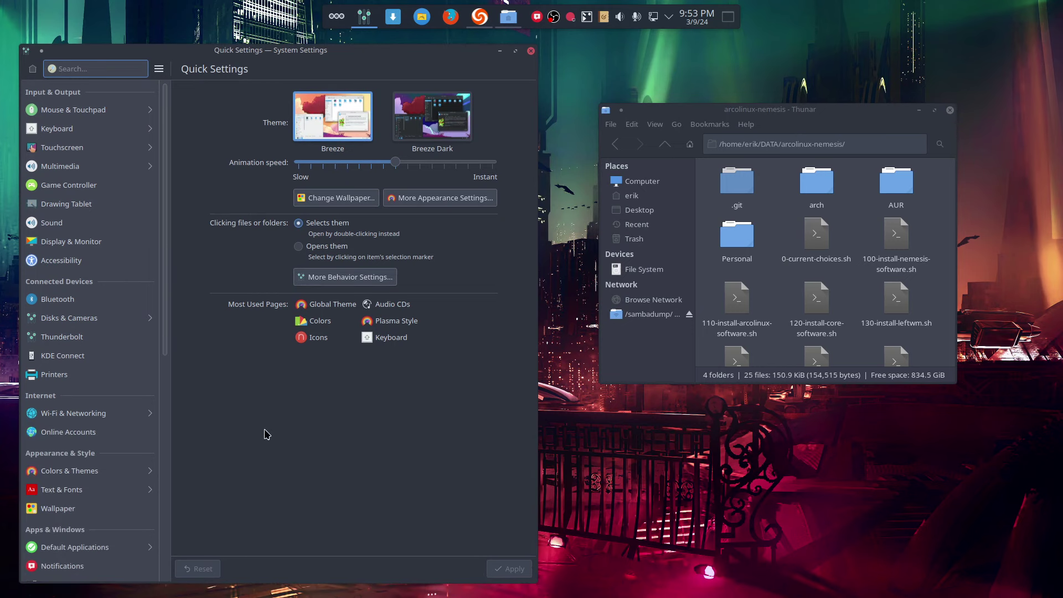
# Look through the settings categories, search for "ener" and open the Energy Saving page.
pyautogui.scroll(-5, 130, 382)
pyautogui.scroll(-7, 83, 471)
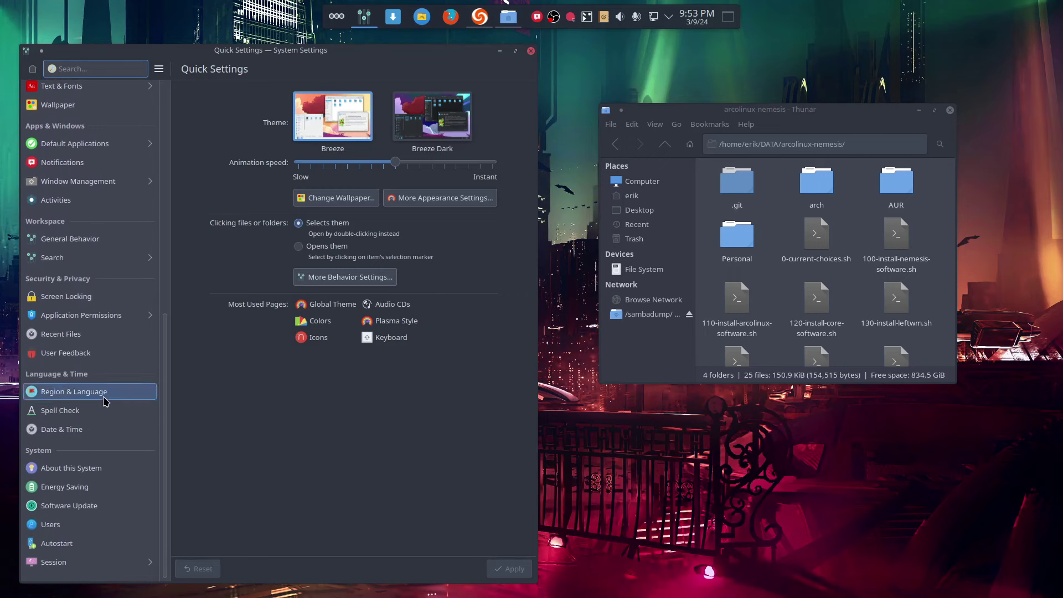
pyautogui.scroll(4, 106, 399)
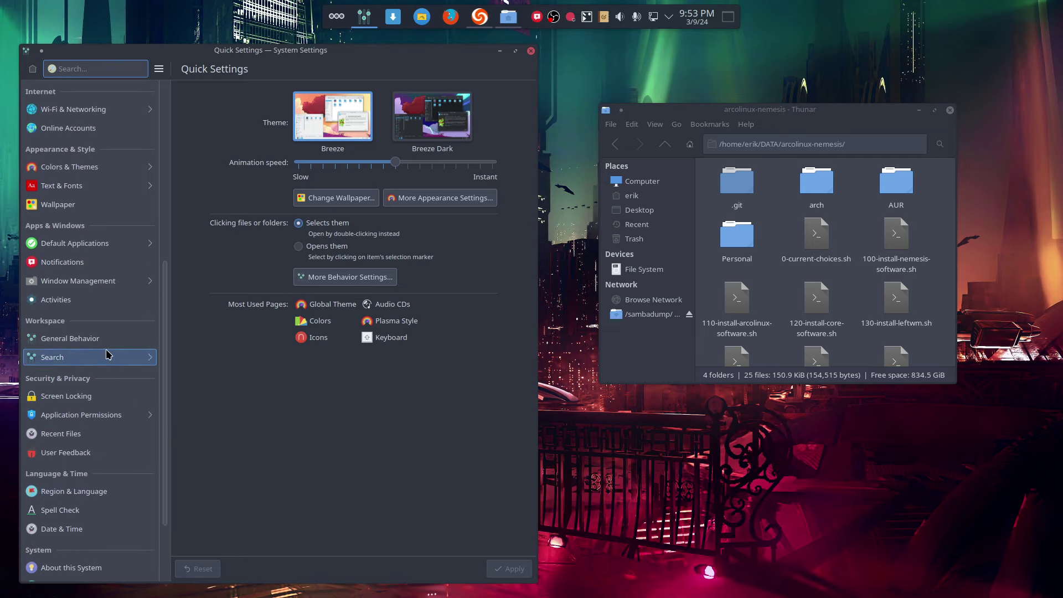
pyautogui.scroll(8, 109, 349)
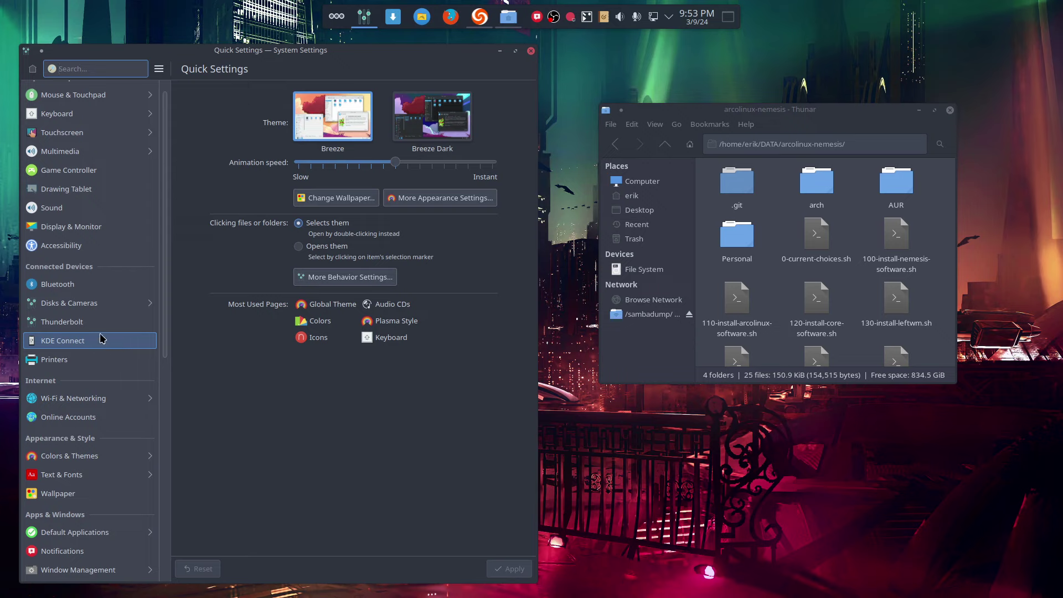
pyautogui.scroll(1, 101, 339)
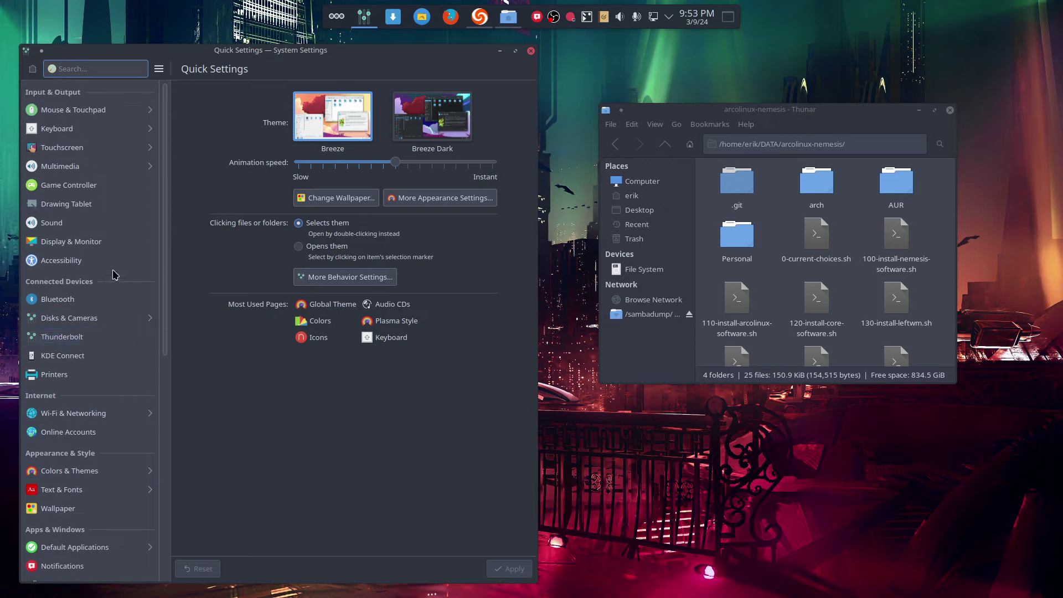
pyautogui.write('ener')
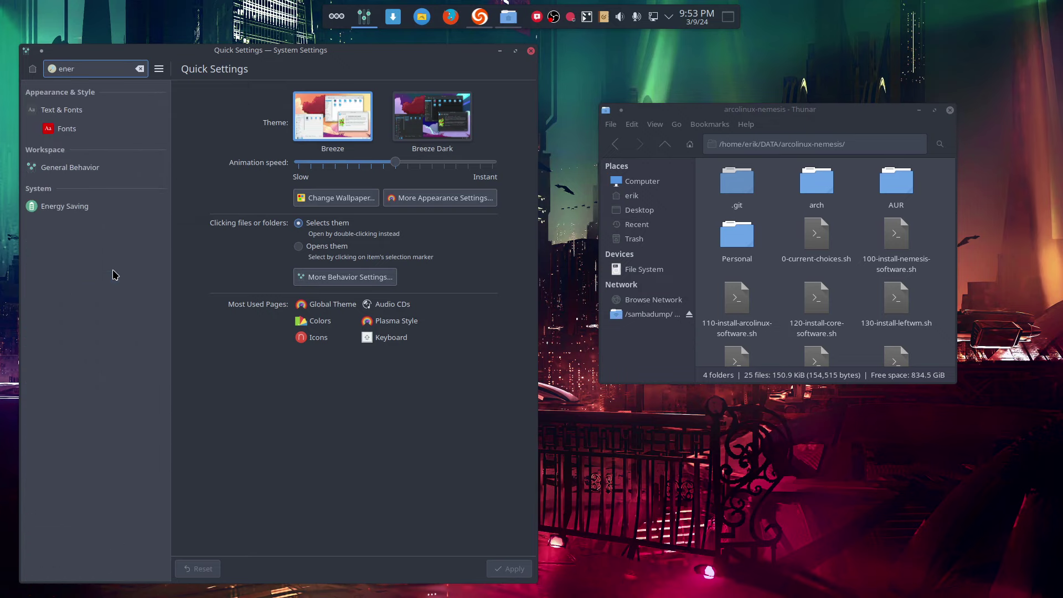
pyautogui.click(116, 208)
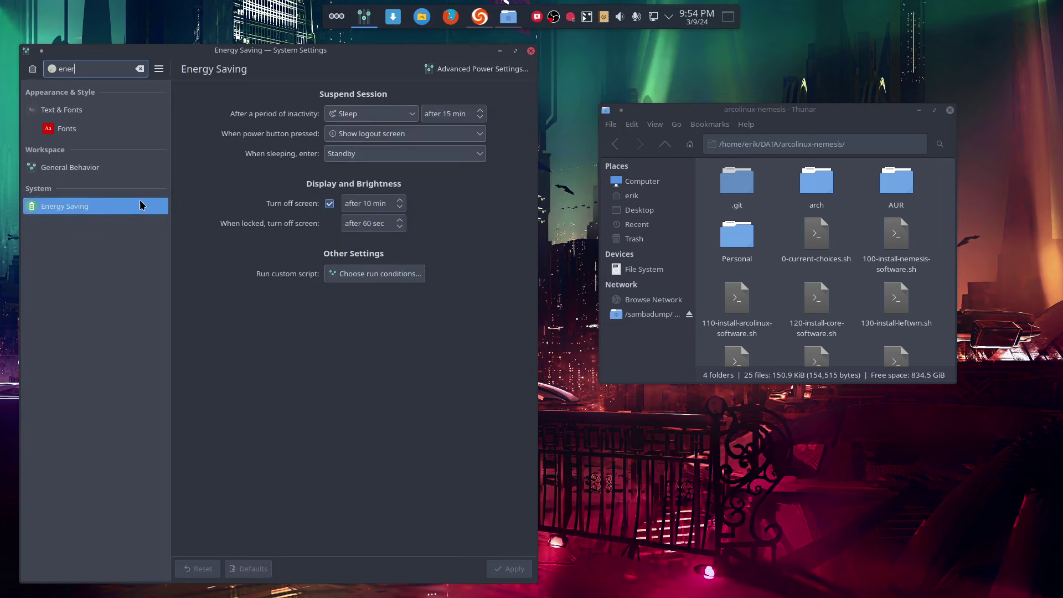
# Set the action after a period of inactivity to Do nothing, apply the change and close System Settings.
pyautogui.click(413, 113)
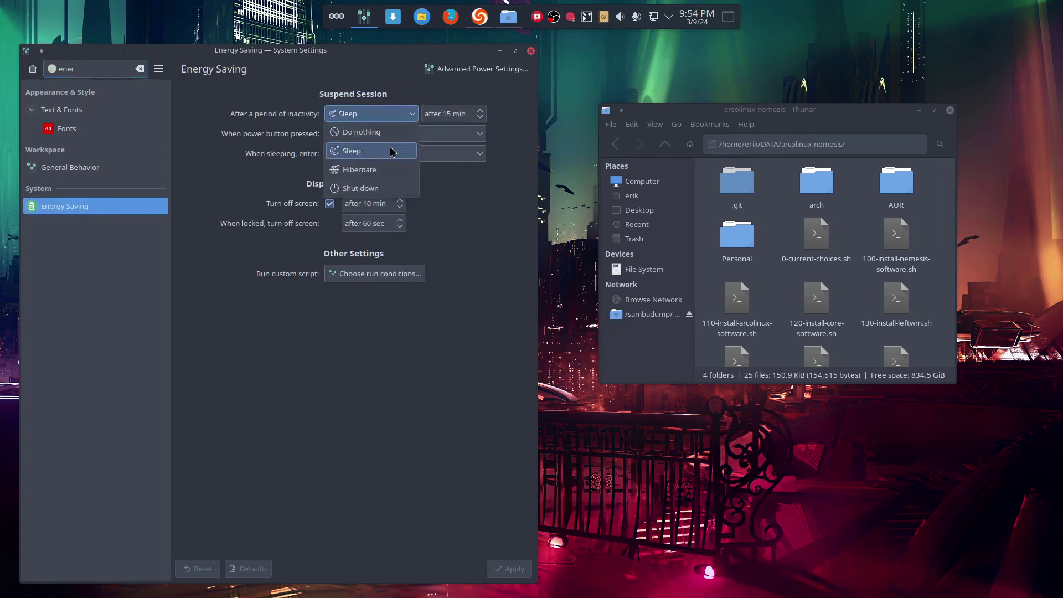
pyautogui.click(365, 133)
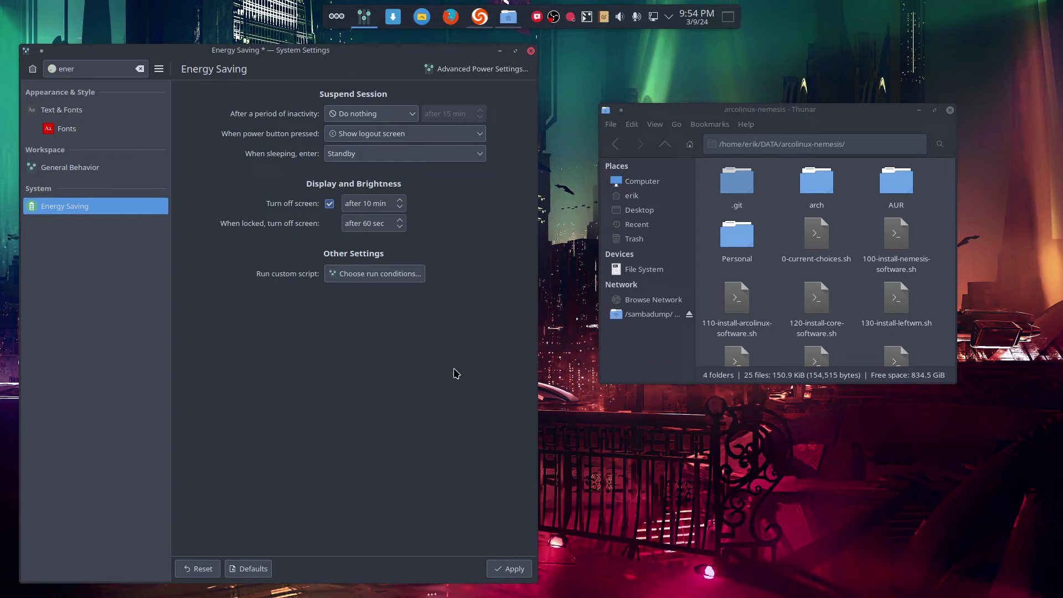
pyautogui.click(515, 569)
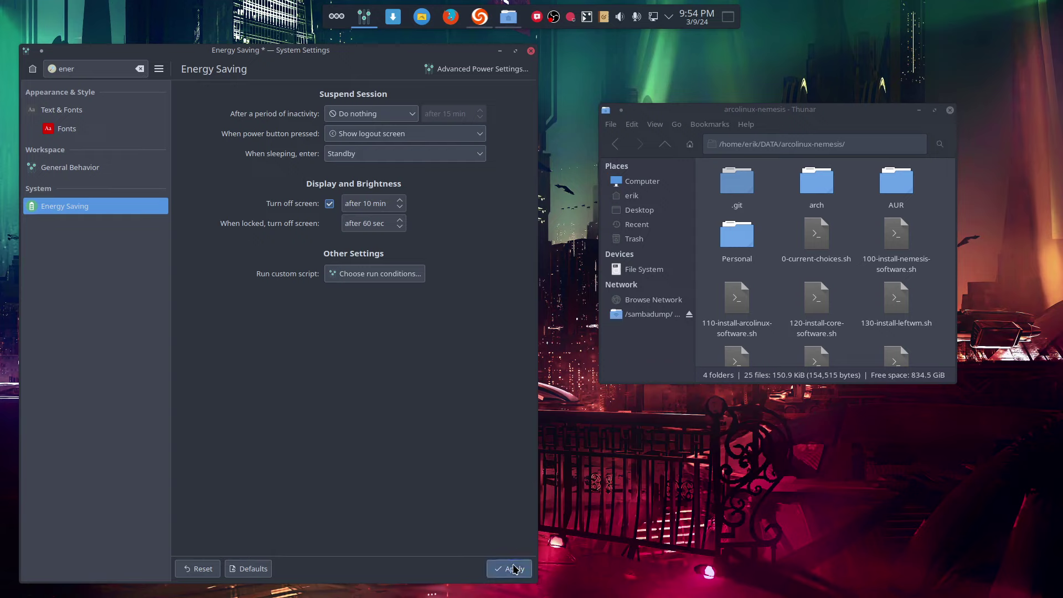
pyautogui.click(532, 56)
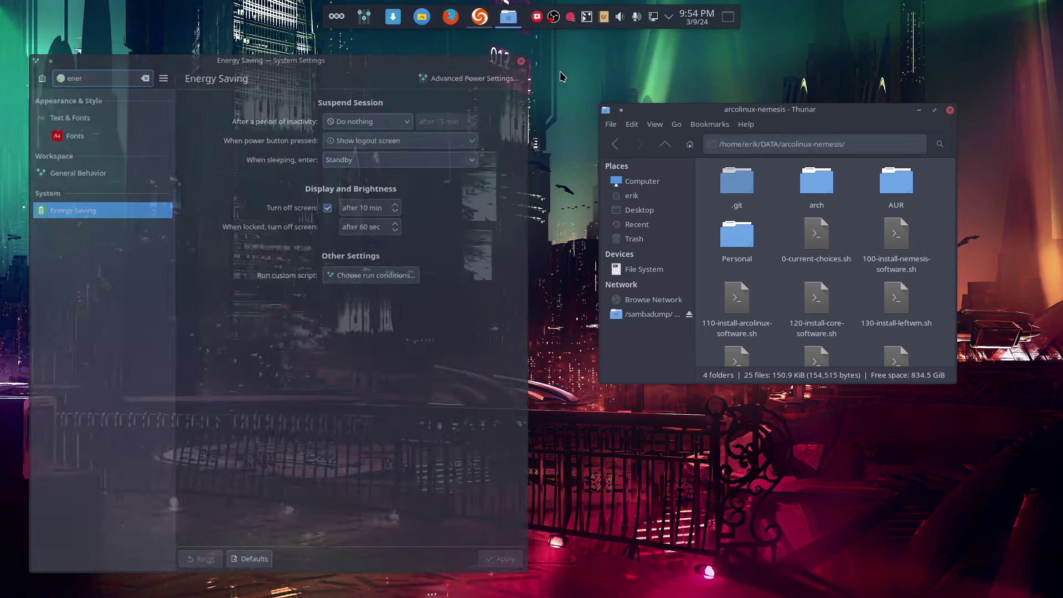
# Move the arcolinux-nemesis window further aside and open a Dolphin window on the Home folder next to it.
pyautogui.moveTo(761, 110); pyautogui.dragTo(869, 92)
pyautogui.click(277, 344)
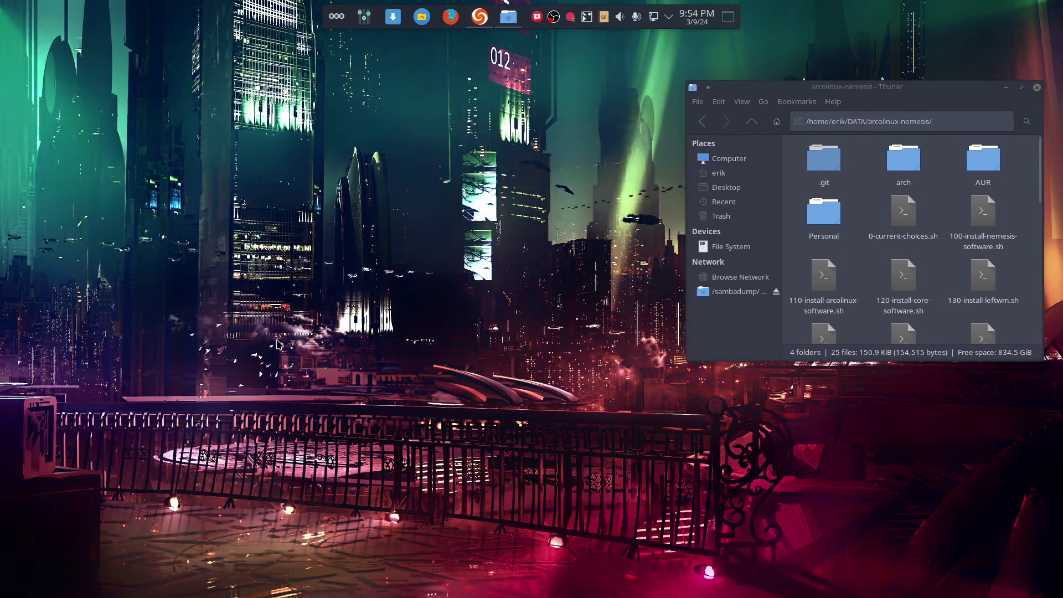
pyautogui.press('super+e')
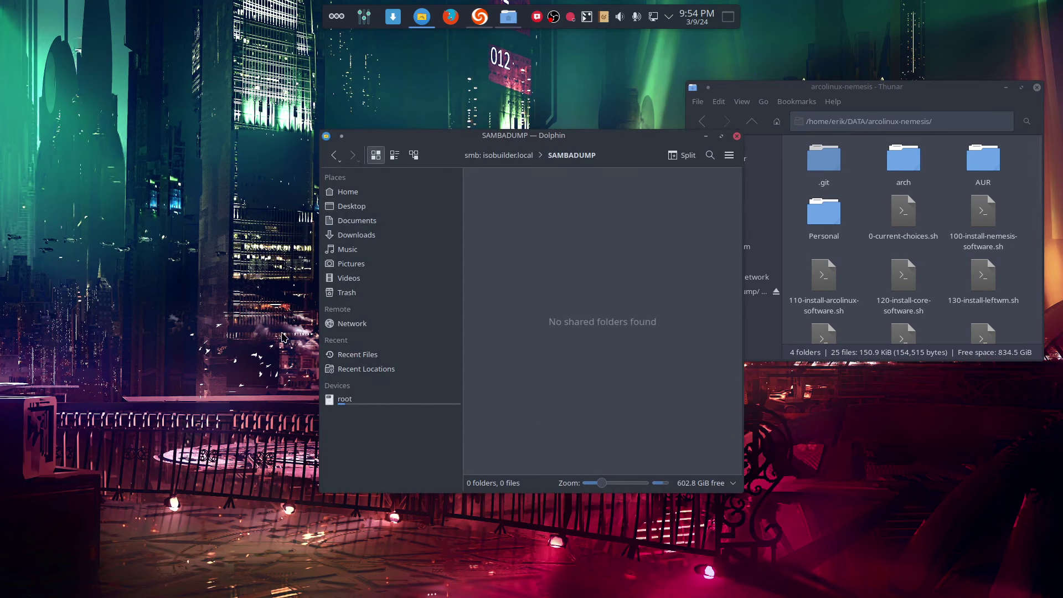
pyautogui.moveTo(519, 141); pyautogui.dragTo(300, 145)
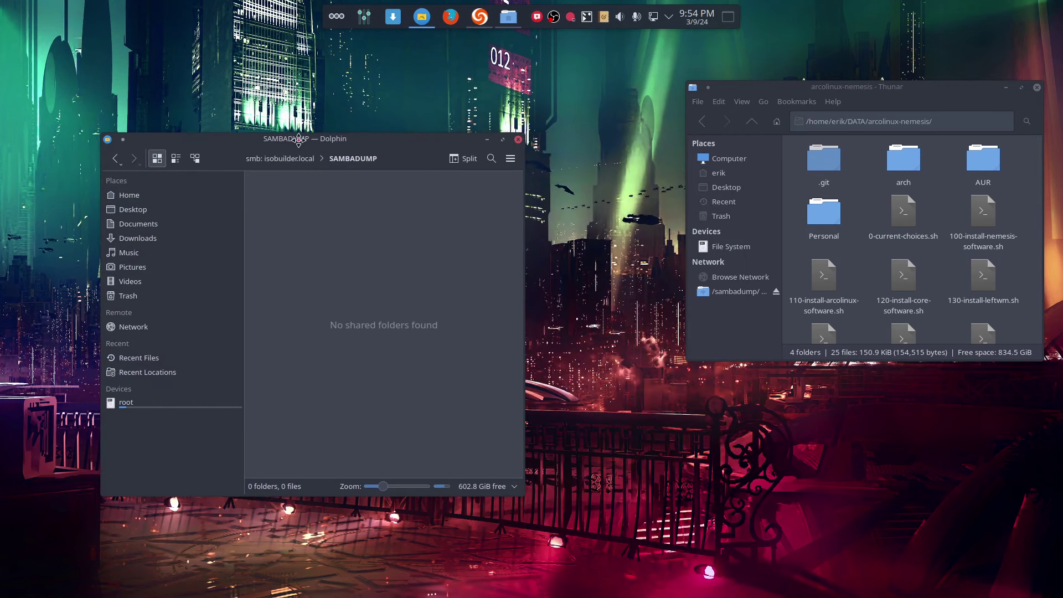
pyautogui.click(148, 195)
# Compare the .config and .config-backup folders in Meld.
pyautogui.click(463, 196)
pyautogui.click(283, 236)
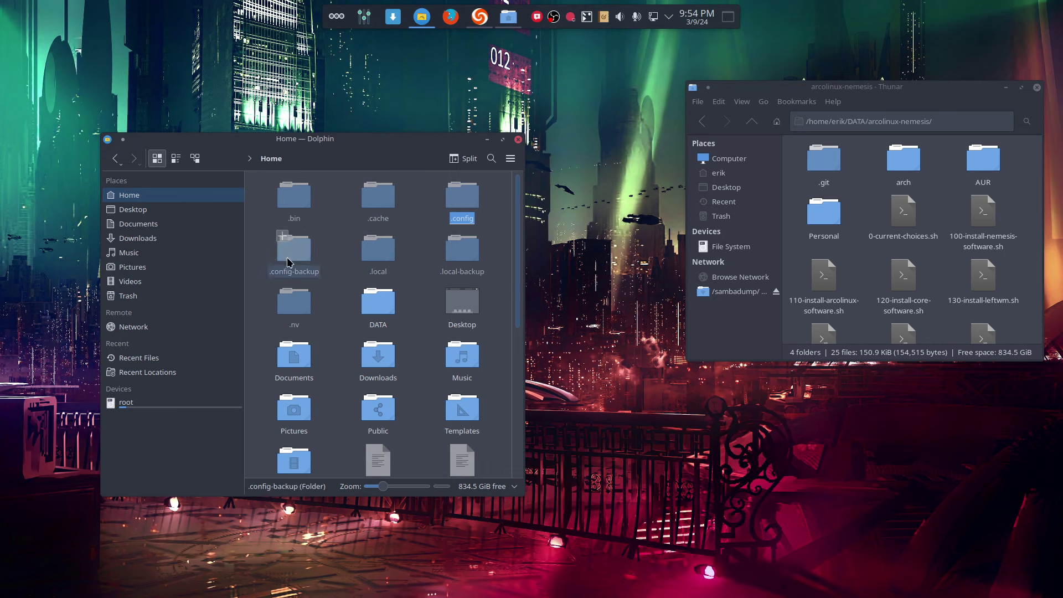
pyautogui.rightClick(288, 263)
pyautogui.moveTo(339, 424)
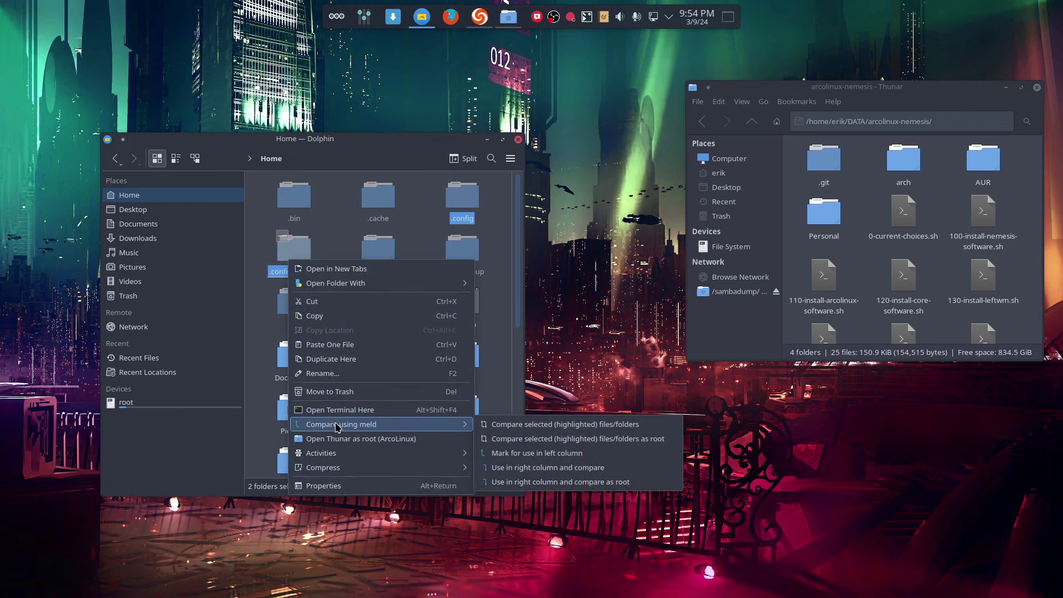
pyautogui.click(508, 425)
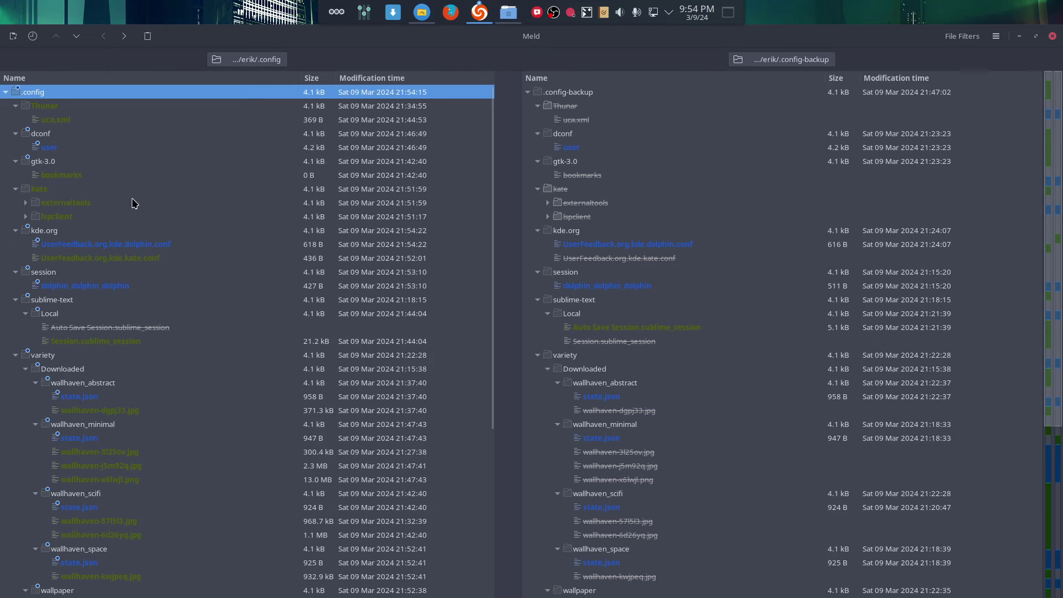
# Inspect the contents of powerdevilrc at the end of the folder comparison, then close Meld.
pyautogui.scroll(-5, 132, 198)
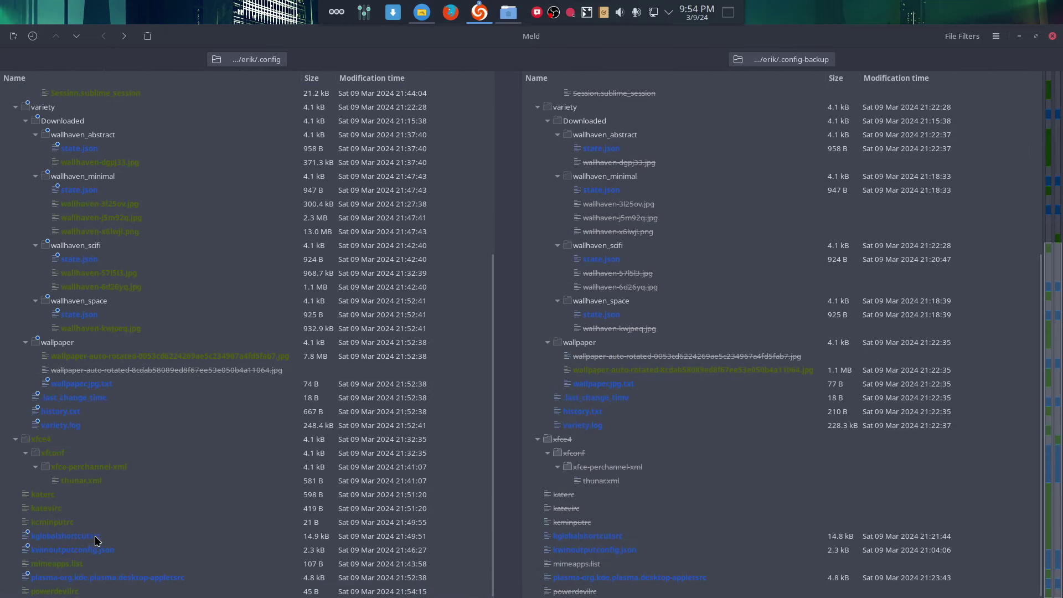
pyautogui.click(78, 594)
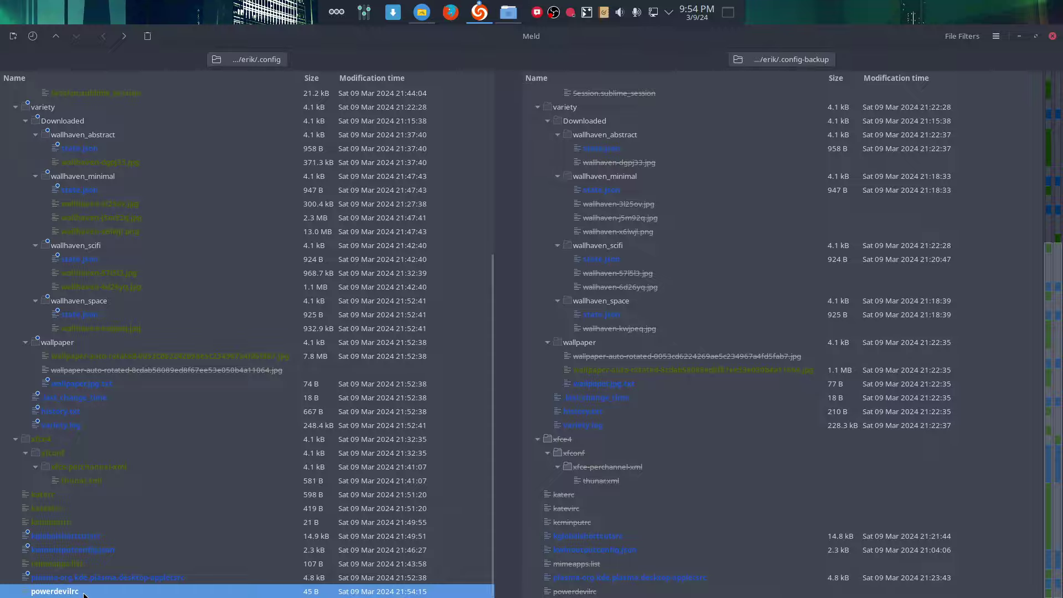
pyautogui.doubleClick(84, 593)
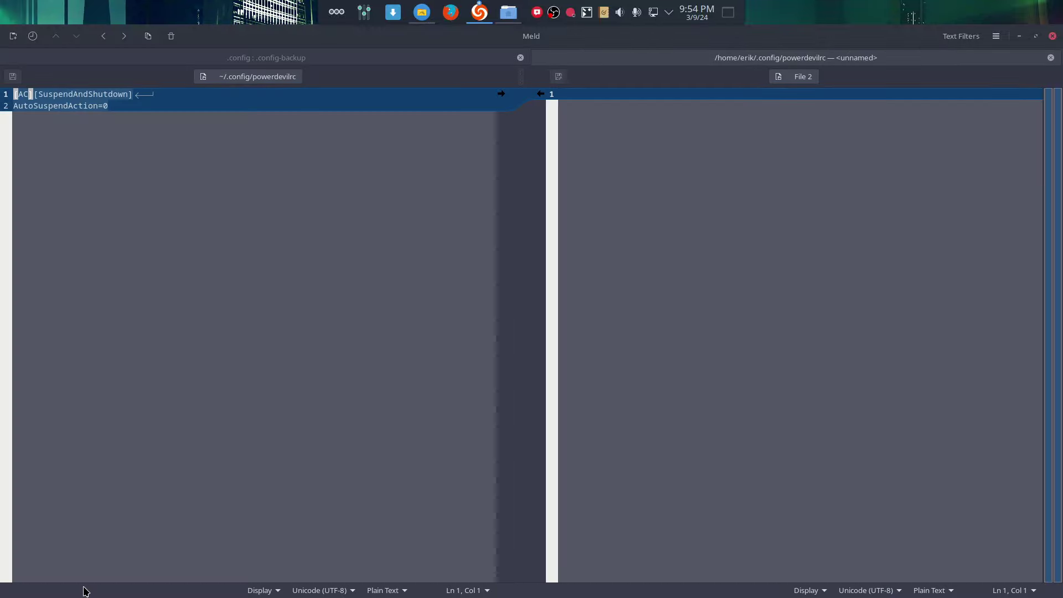
pyautogui.click(1054, 37)
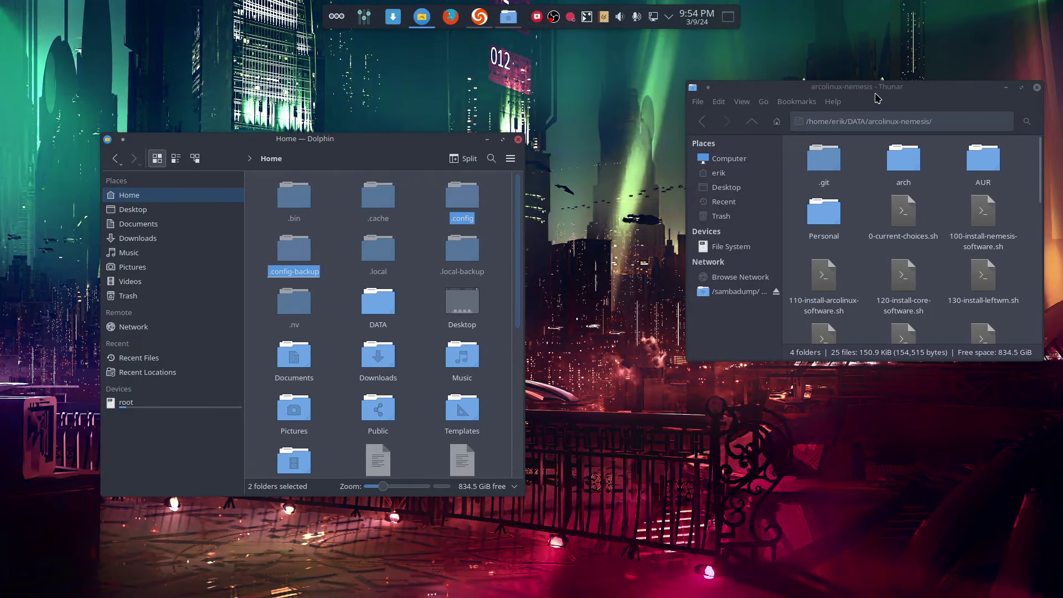
# Open a second Thunar window below the arcolinux-nemesis one and browse to powerdevilrc in the home directory's .config folder.
pyautogui.click(699, 102)
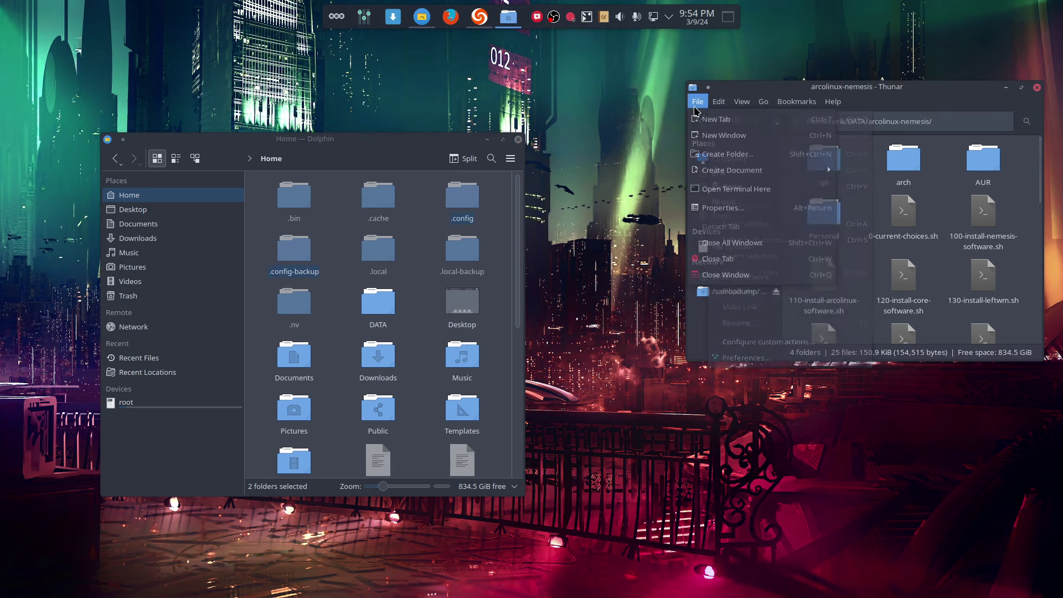
pyautogui.click(710, 136)
pyautogui.moveTo(623, 187); pyautogui.dragTo(917, 330)
pyautogui.click(679, 410)
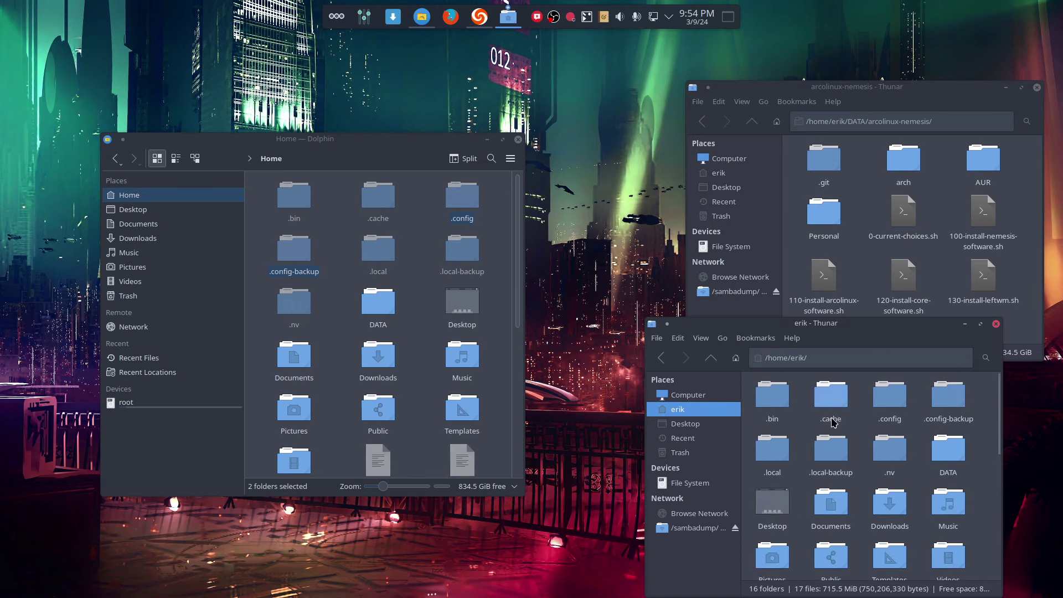
pyautogui.doubleClick(886, 399)
pyautogui.scroll(-15, 847, 447)
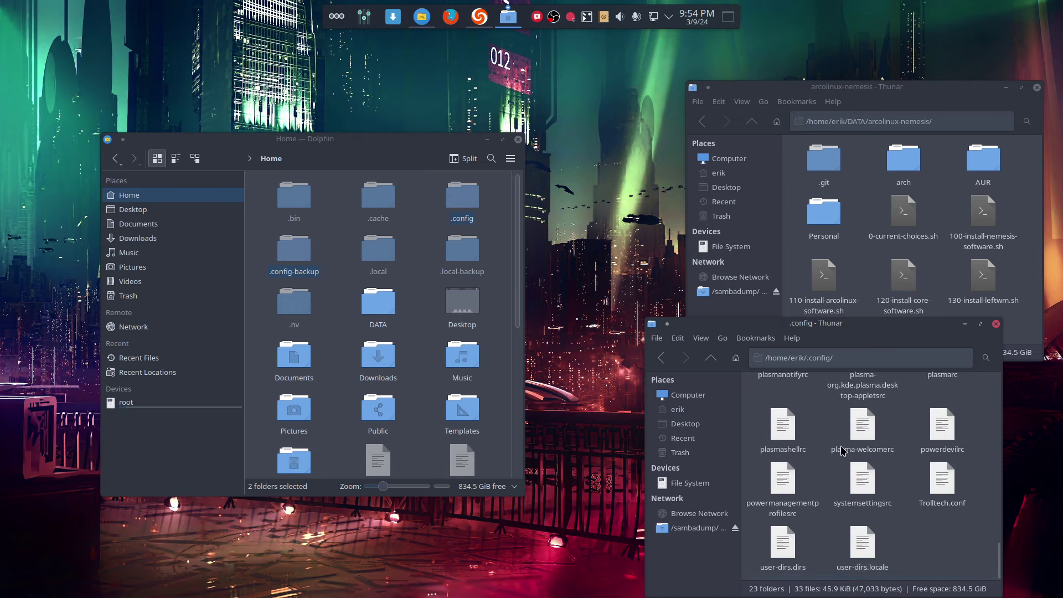
# Copy powerdevilrc from the .config folder to the sambadump network share.
pyautogui.click(936, 437)
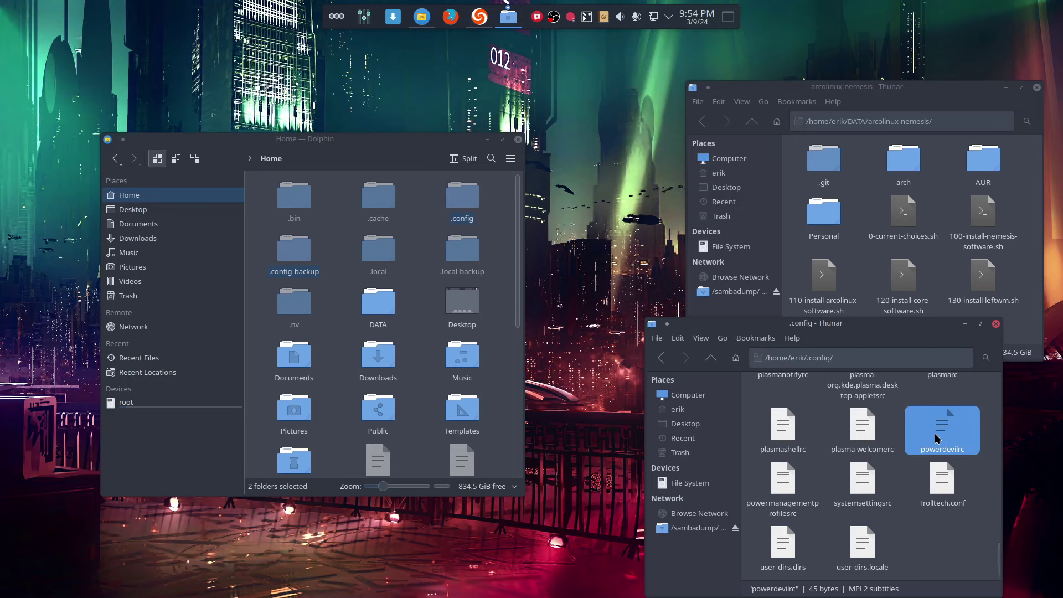
pyautogui.click(697, 527)
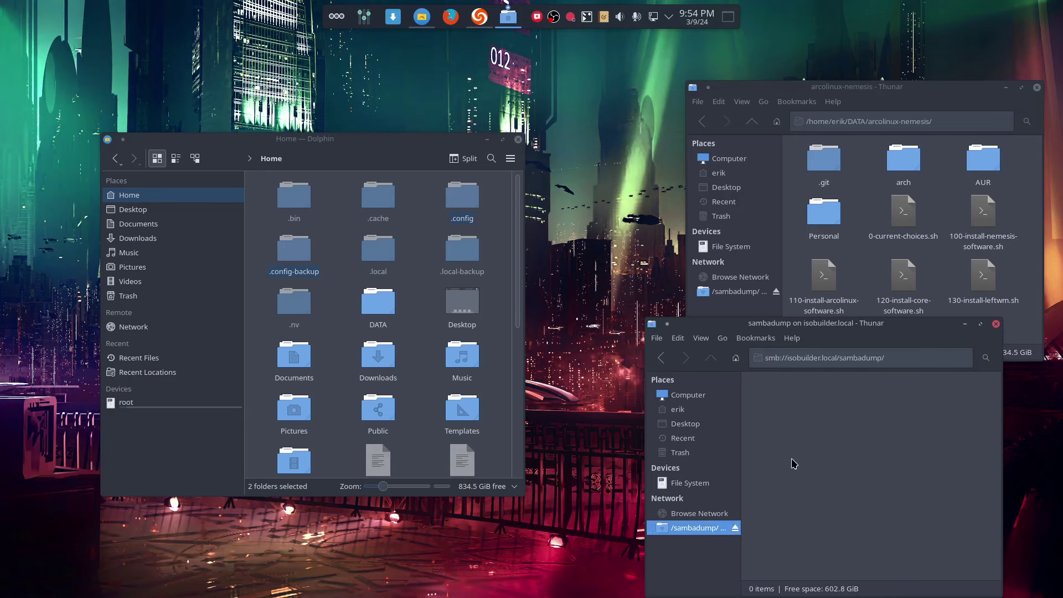
pyautogui.hotkey('ctrl', 'v')
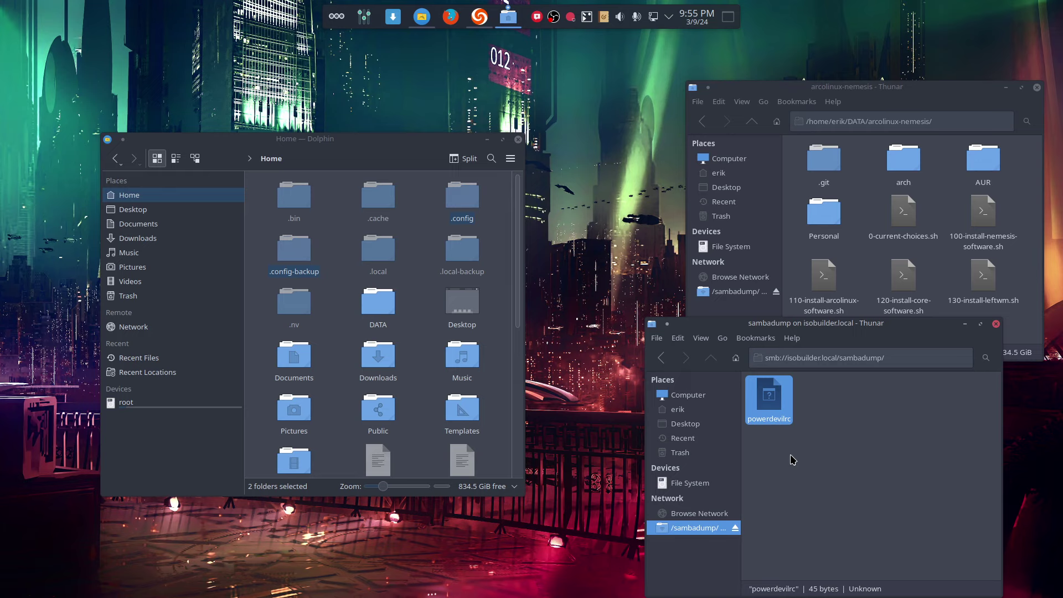
# Update the local arcolinux-nemesis repository by running git pull in a terminal opened in its folder, then close the terminal.
pyautogui.rightClick(868, 194)
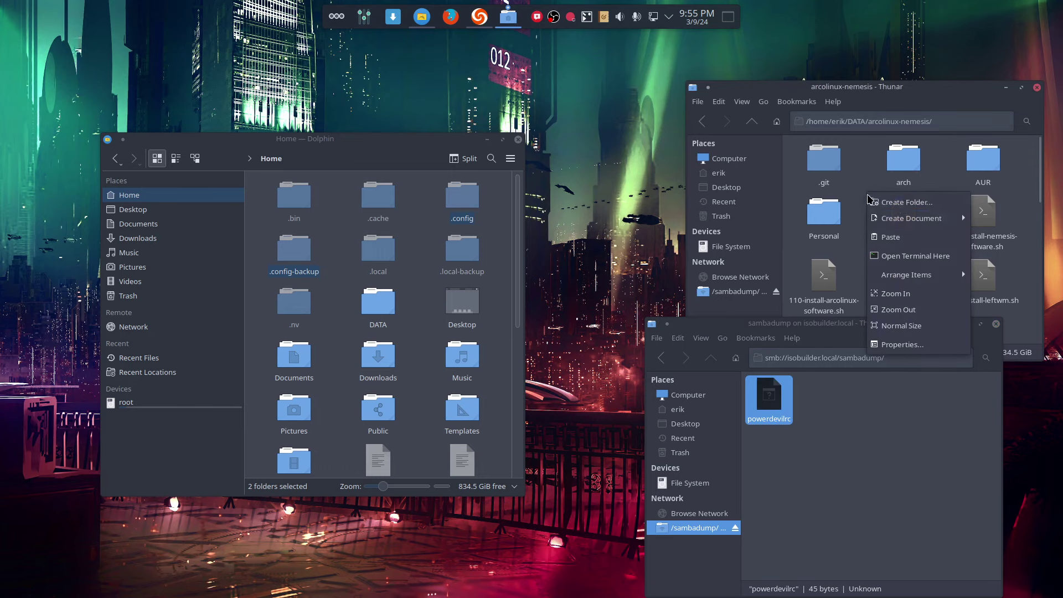
pyautogui.click(890, 255)
pyautogui.write('gh')
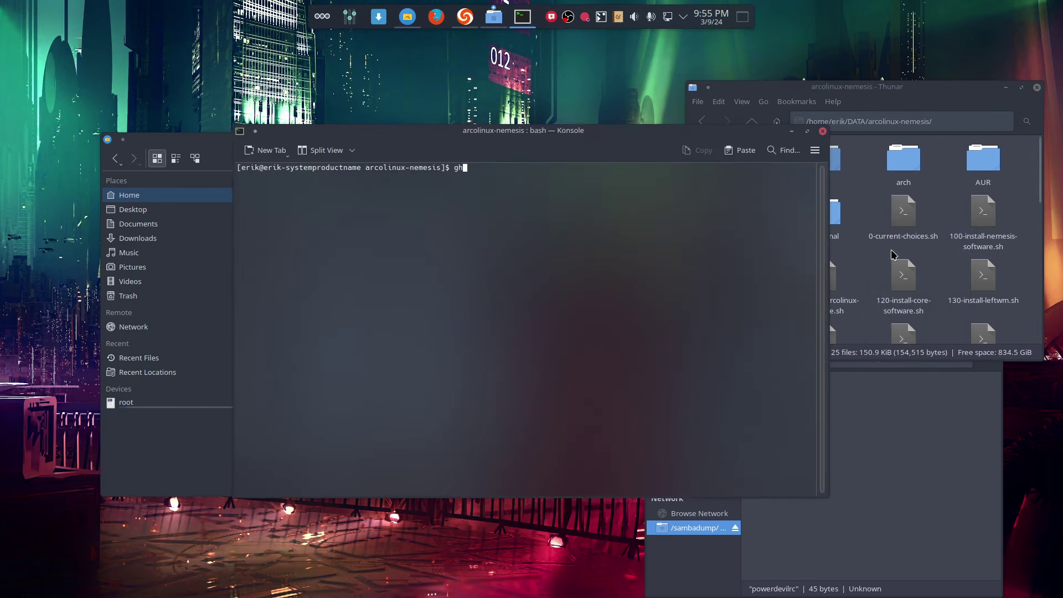
pyautogui.press('BackSpace')
pyautogui.write('it pull')
pyautogui.press('Return')
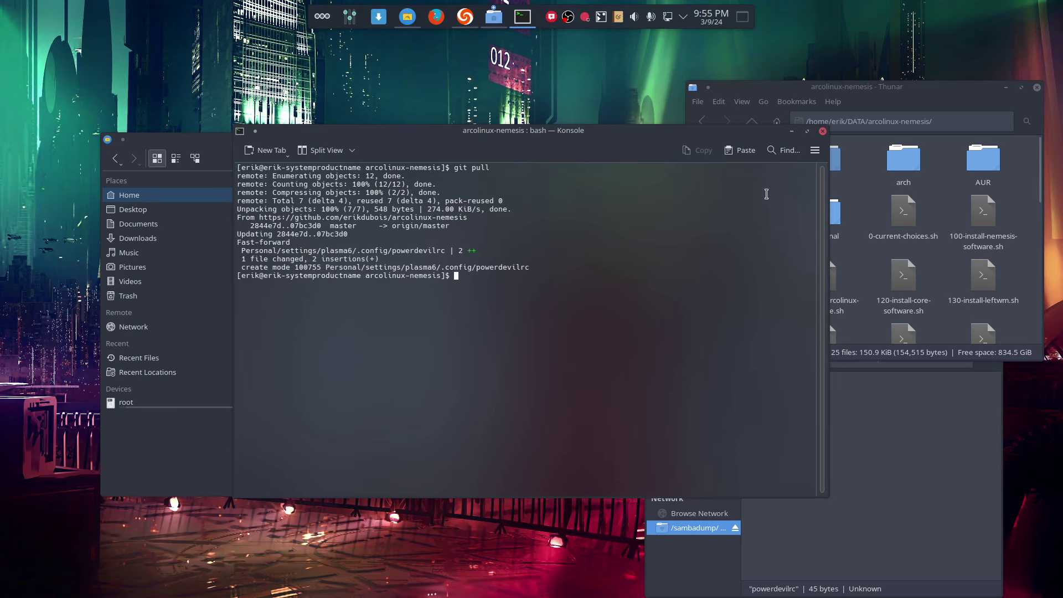
pyautogui.click(823, 131)
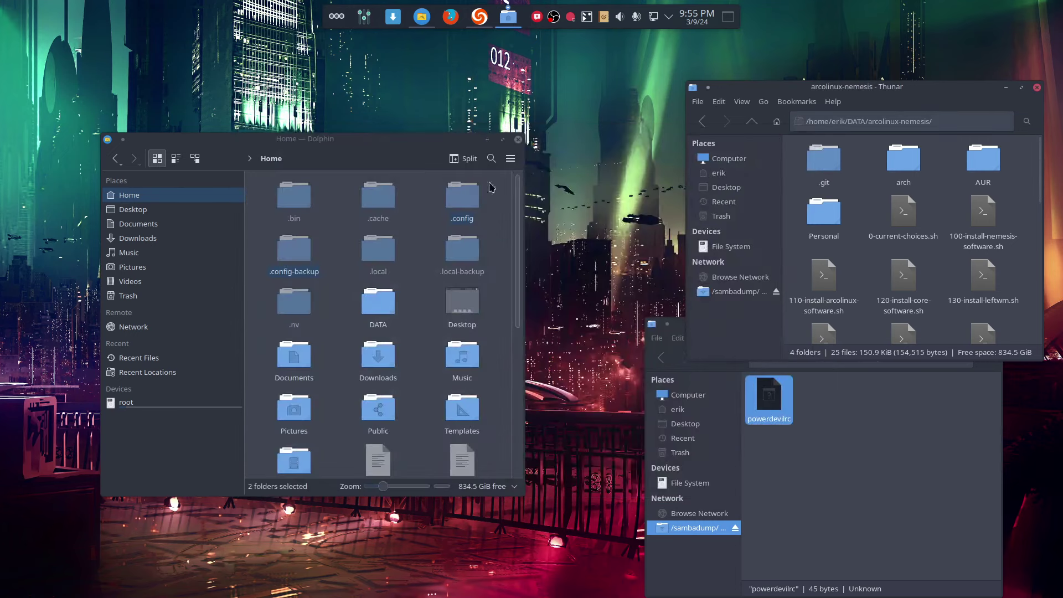
# Move the Dolphin window further aside, then open System Settings and place it clear of the Thunar windows.
pyautogui.moveTo(334, 141); pyautogui.dragTo(299, 139)
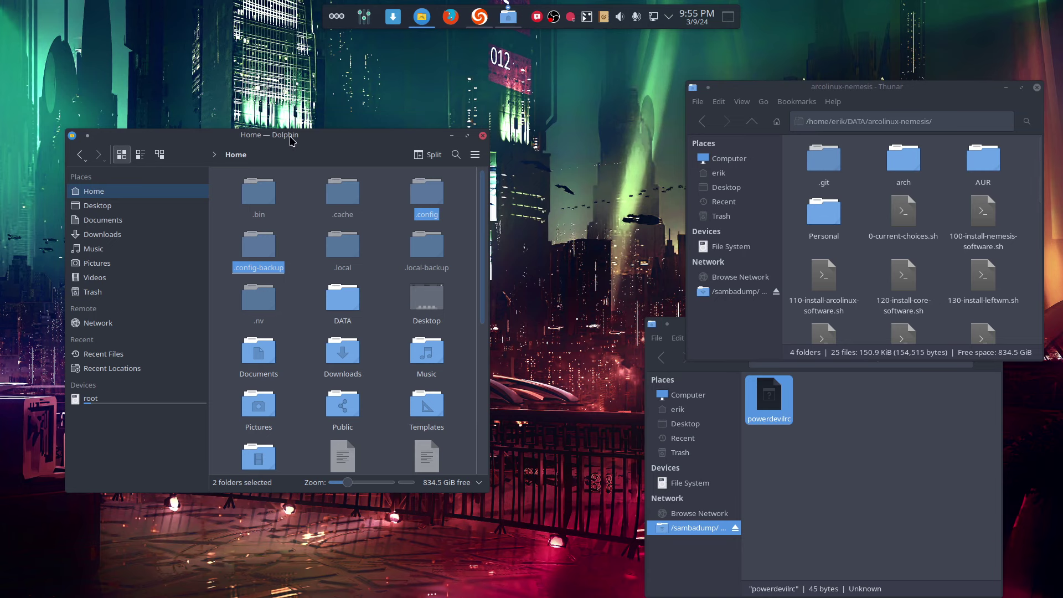
pyautogui.moveTo(291, 136); pyautogui.dragTo(250, 142)
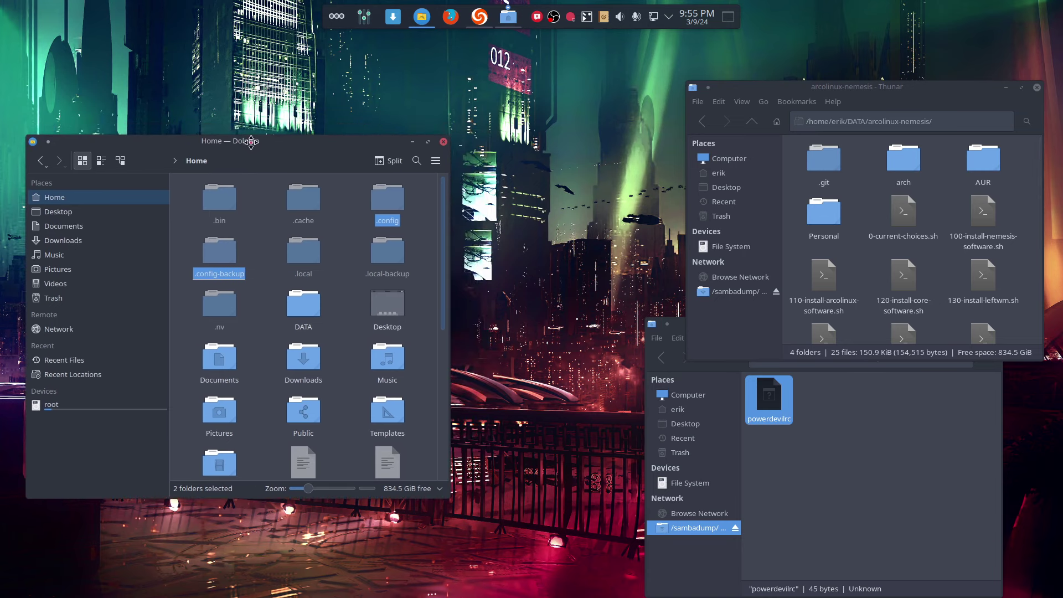
pyautogui.click(366, 21)
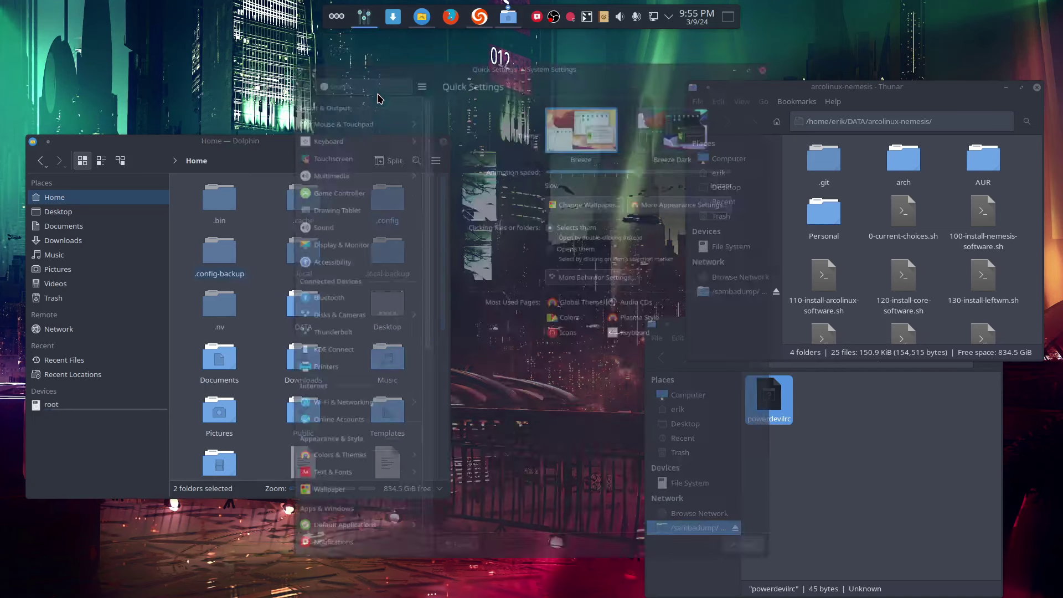
pyautogui.moveTo(529, 50); pyautogui.dragTo(328, 51)
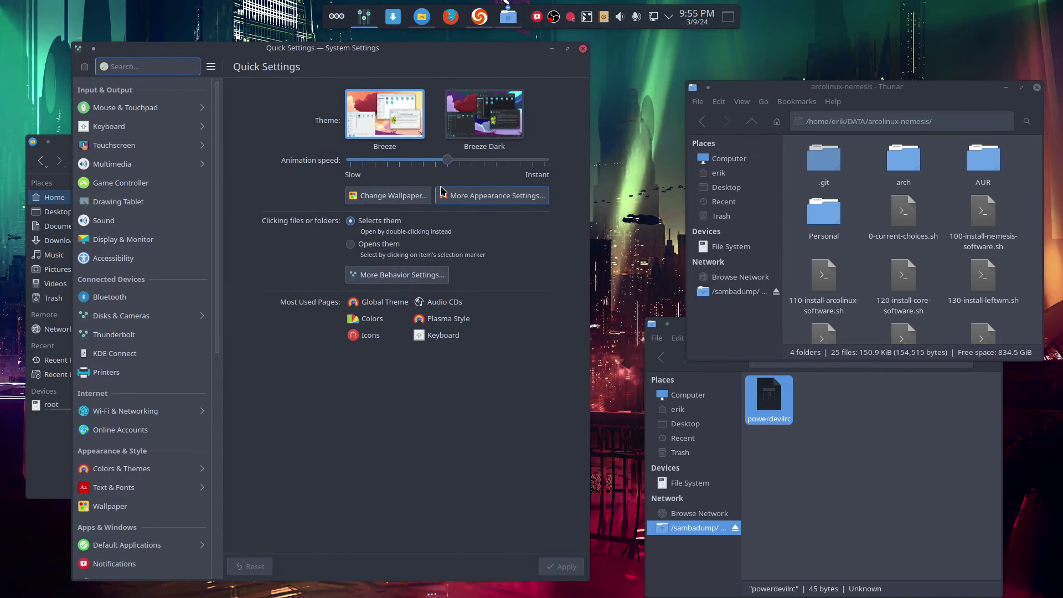
# Open youtube.com in Firefox and accept all cookies.
pyautogui.click(451, 16)
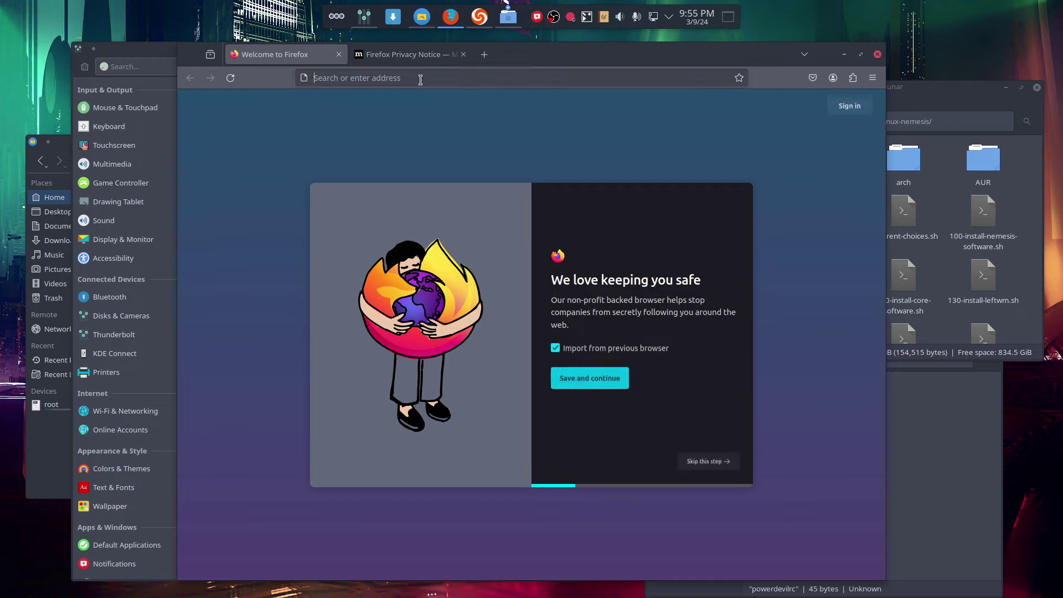
pyautogui.click(421, 78)
pyautogui.press('Down')
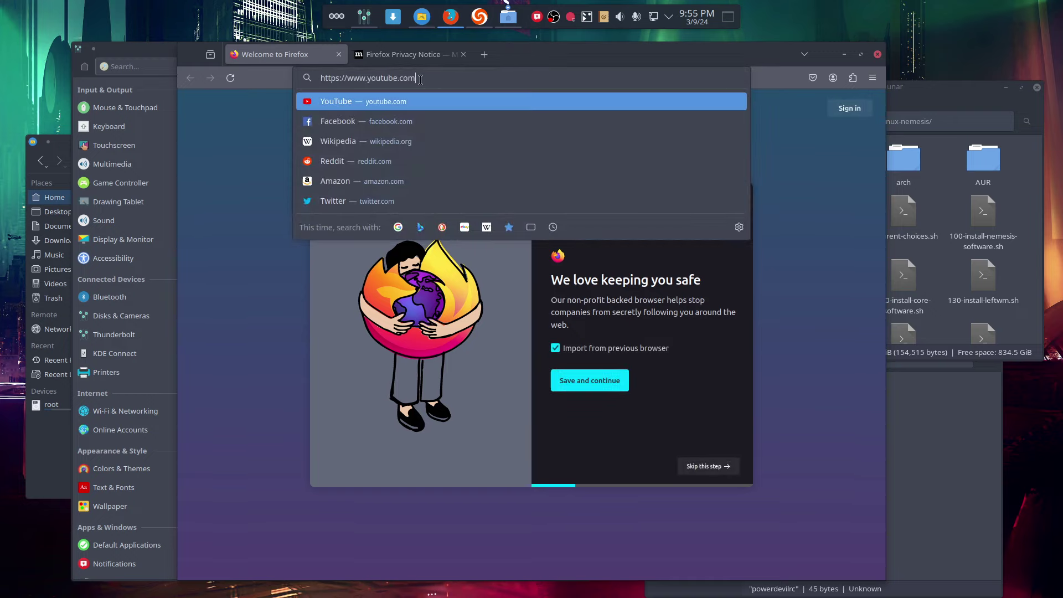
pyautogui.press('Return')
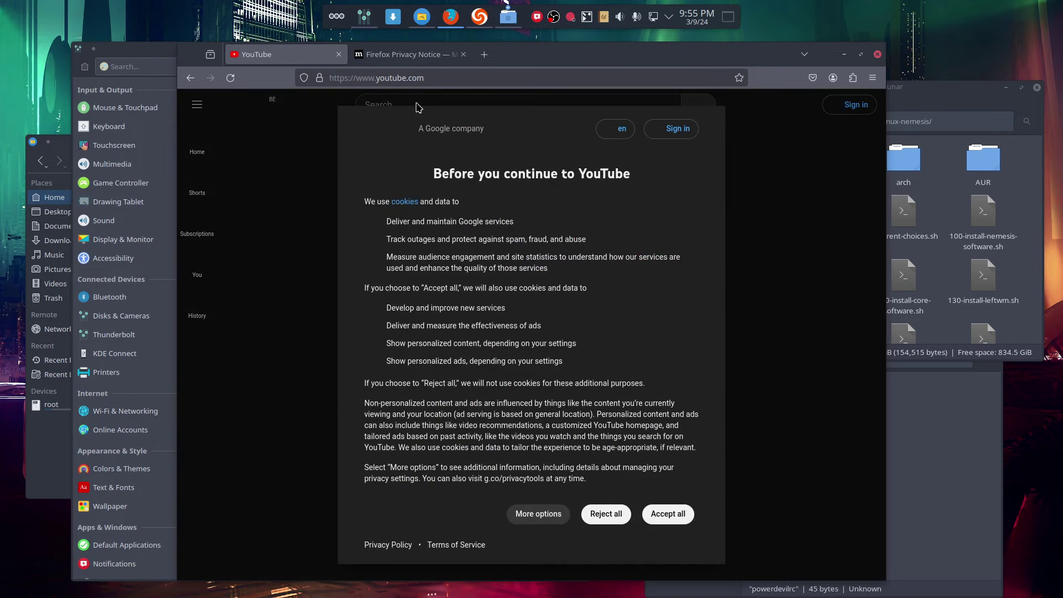
pyautogui.click(678, 512)
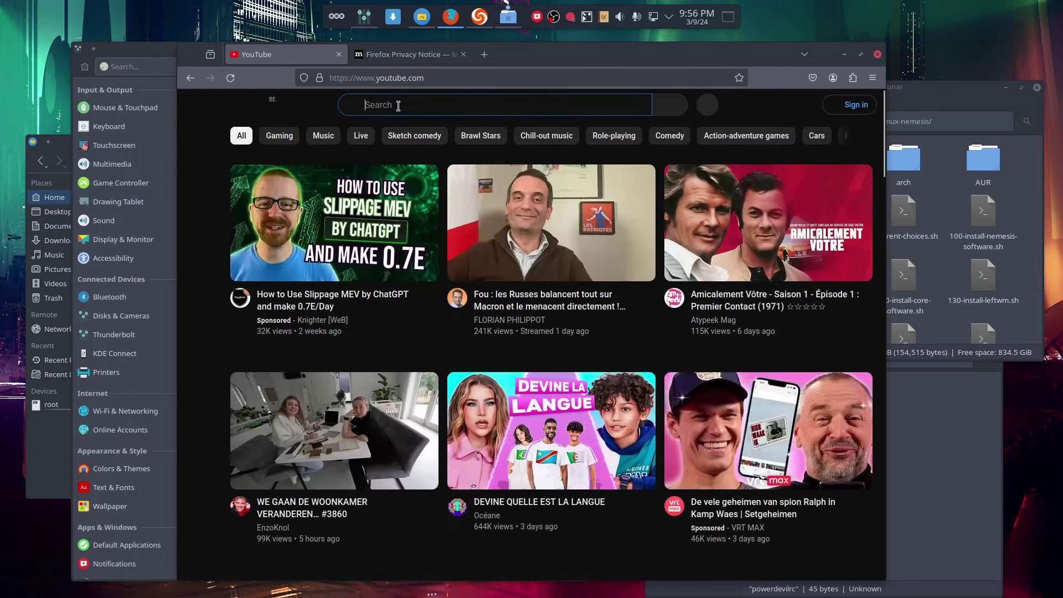
# Search YouTube for arcolinux.
pyautogui.click(418, 105)
pyautogui.write('arco')
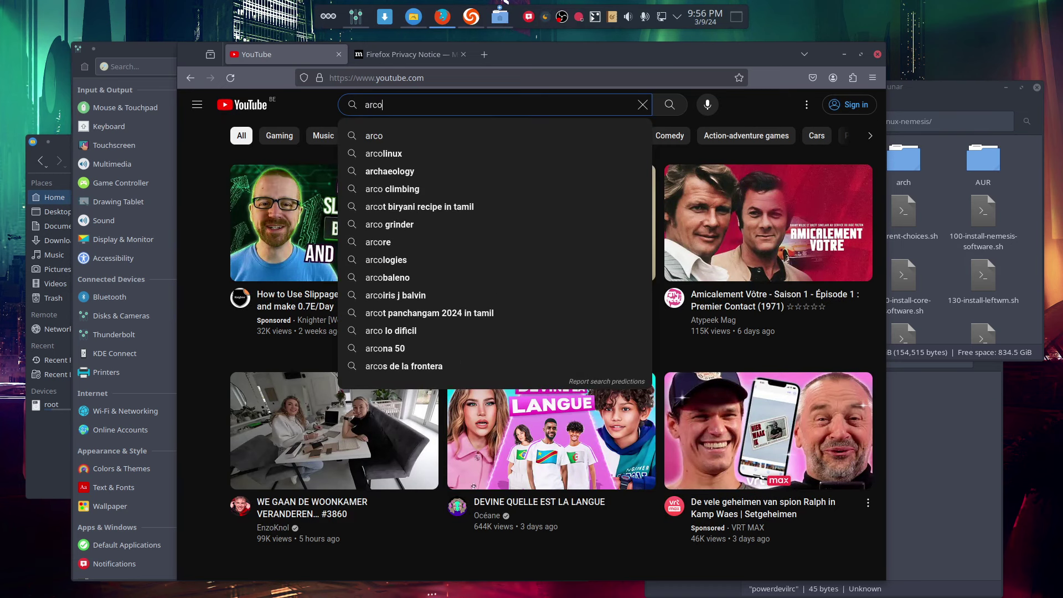
pyautogui.write('linux')
pyautogui.press('Return')
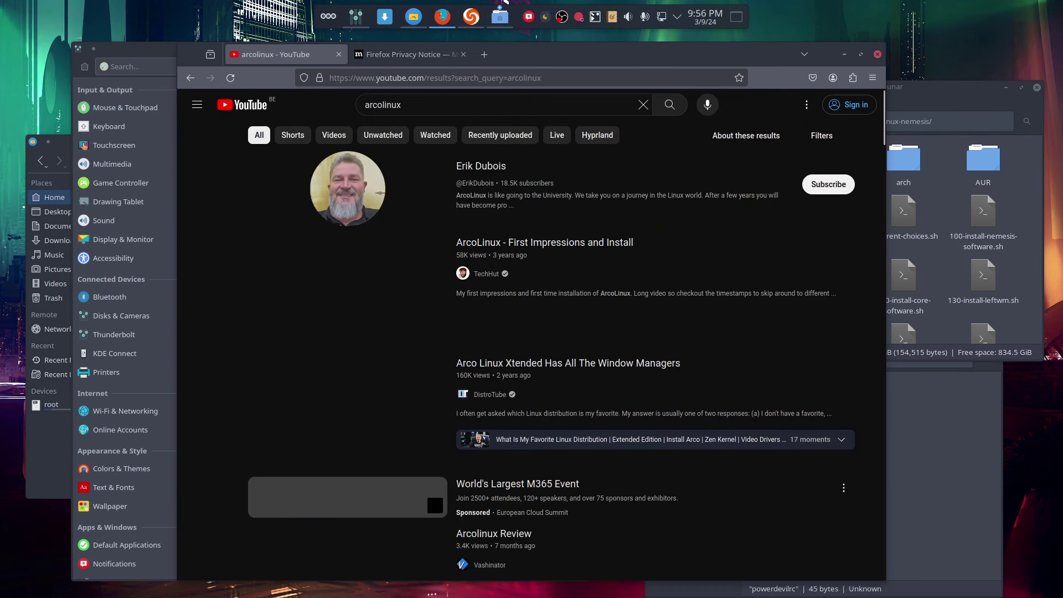
# Open the ArcoLinux channel from the results, pause its trailer, look through its latest Plasma videos, and minimise Firefox.
pyautogui.click(344, 194)
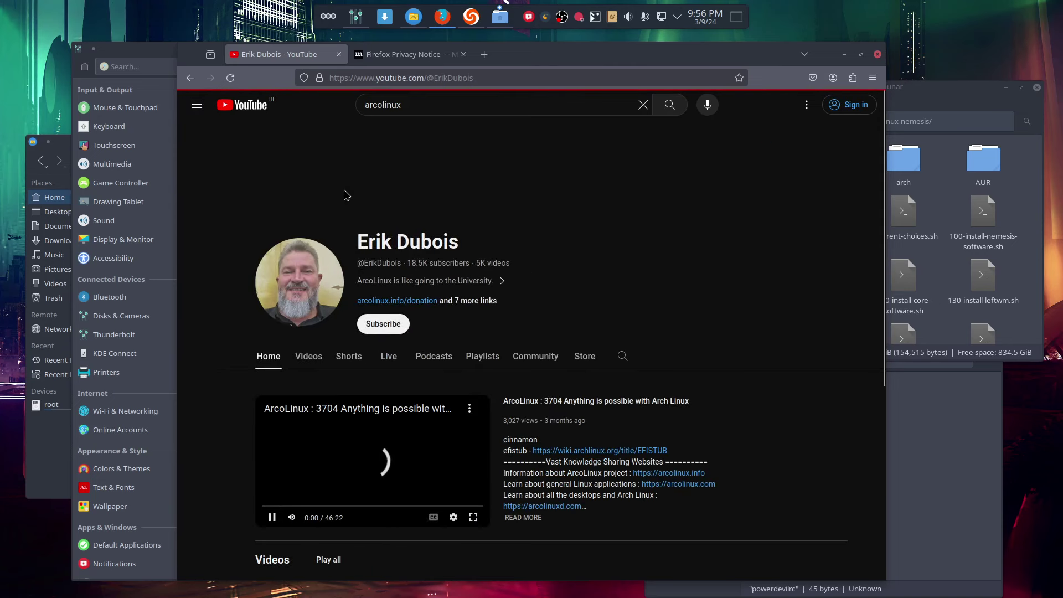
pyautogui.click(273, 519)
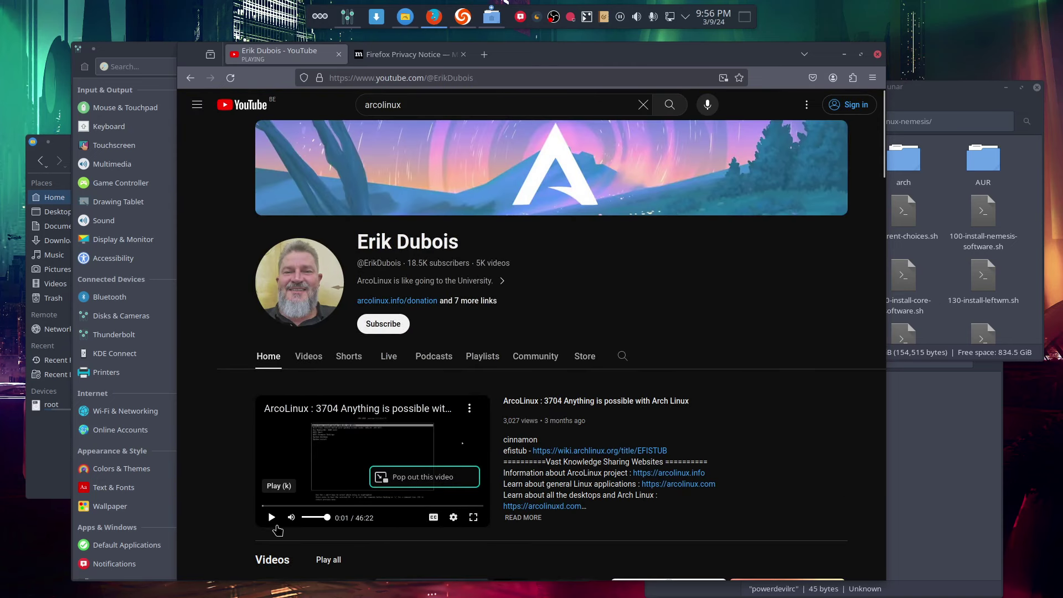
pyautogui.click(315, 359)
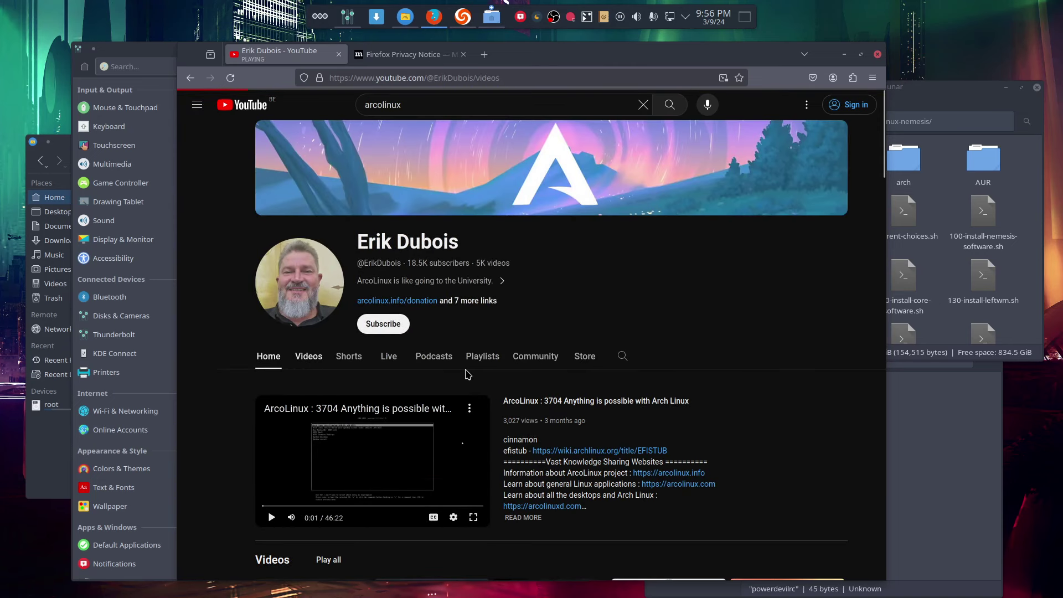
pyautogui.scroll(-3, 482, 385)
pyautogui.scroll(3, 770, 334)
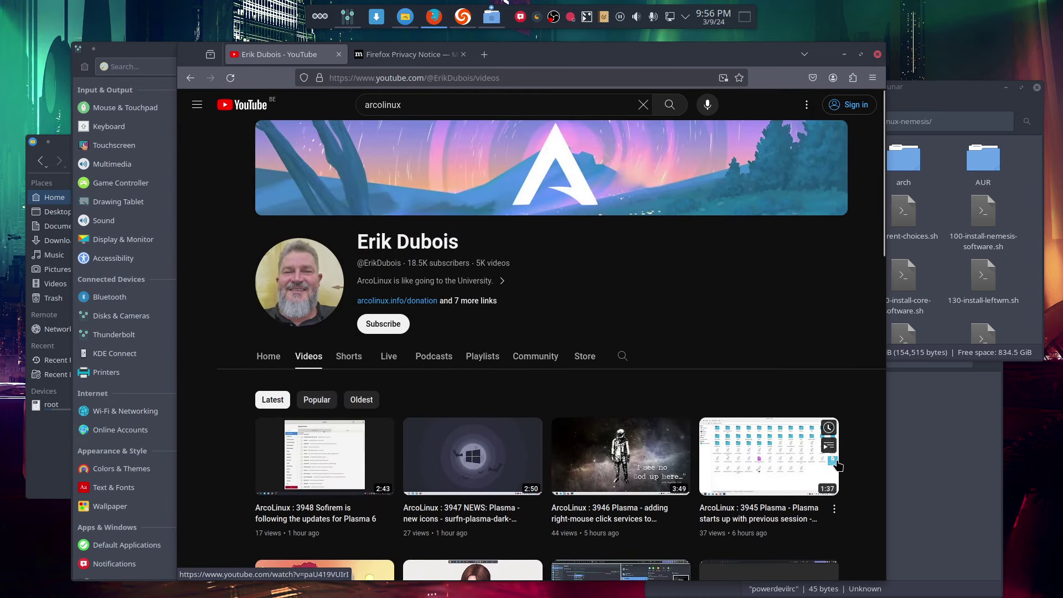
pyautogui.scroll(-2, 837, 462)
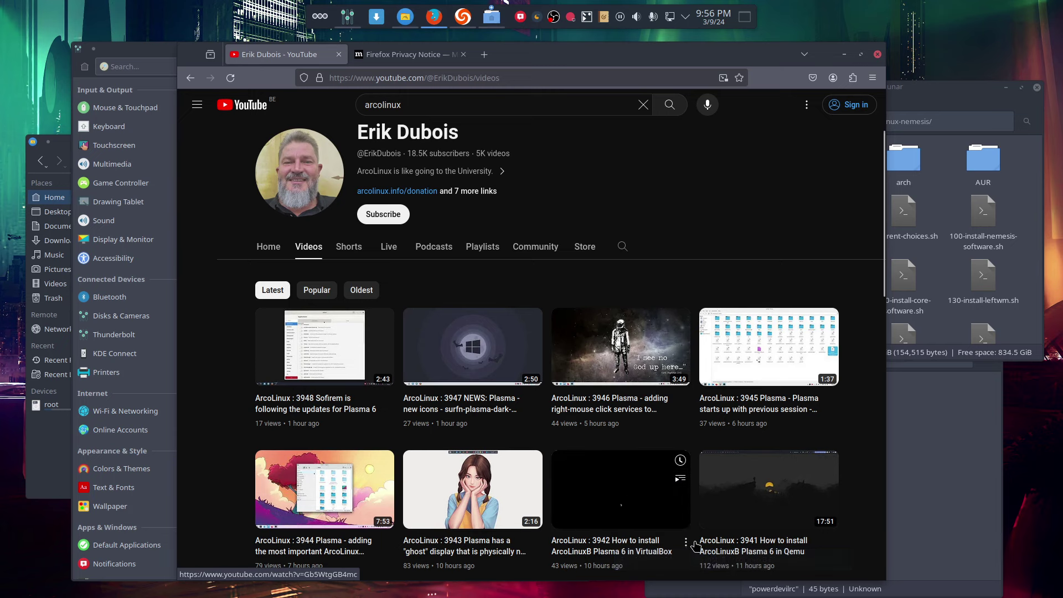
pyautogui.scroll(-3, 476, 499)
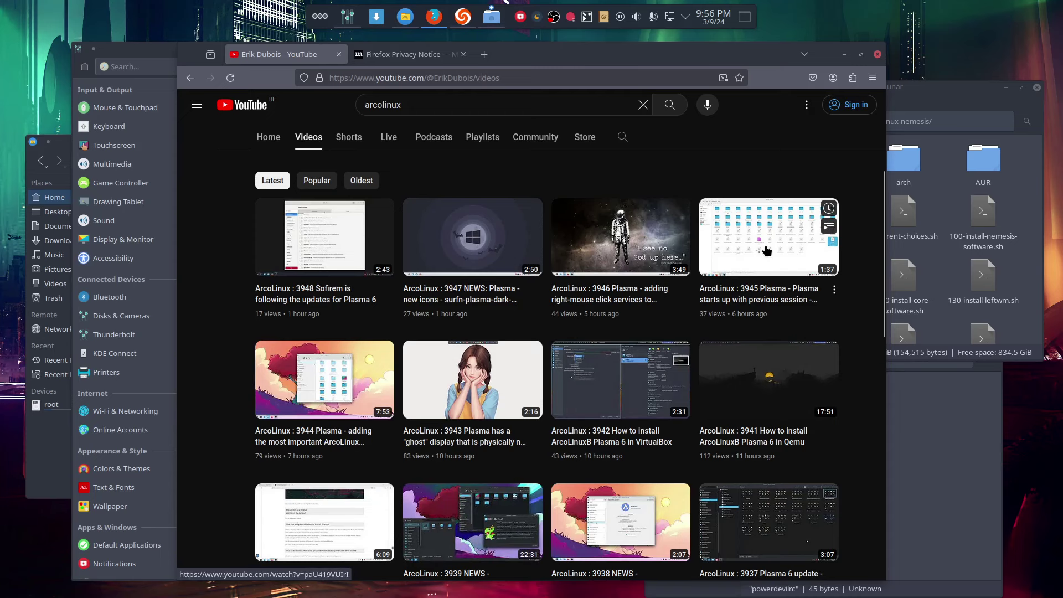
pyautogui.click(844, 55)
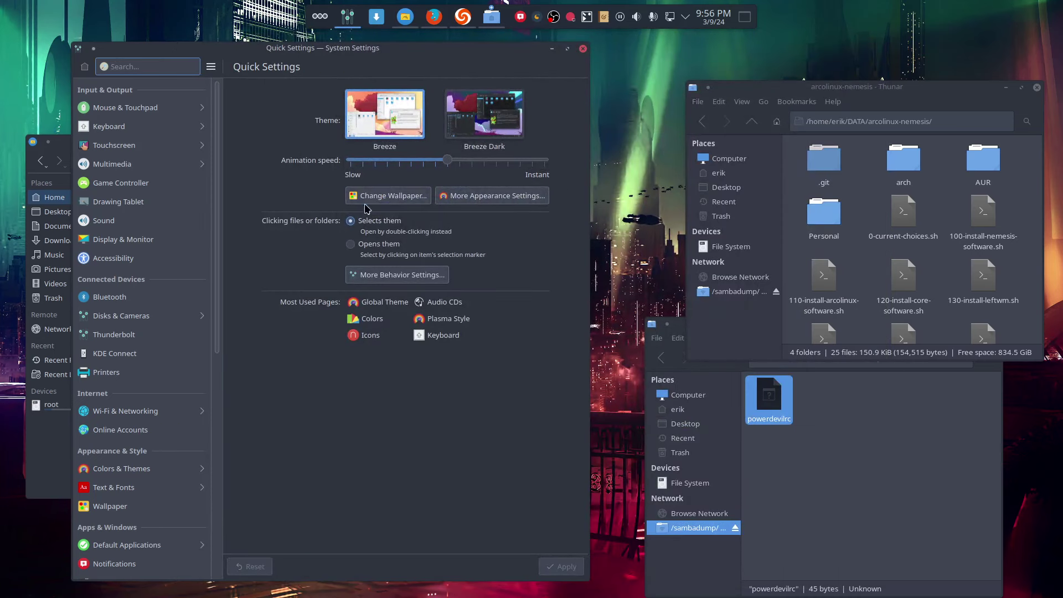
# Set the desktop session restore option to Start with an empty session, apply it, and close System Settings.
pyautogui.write('ses')
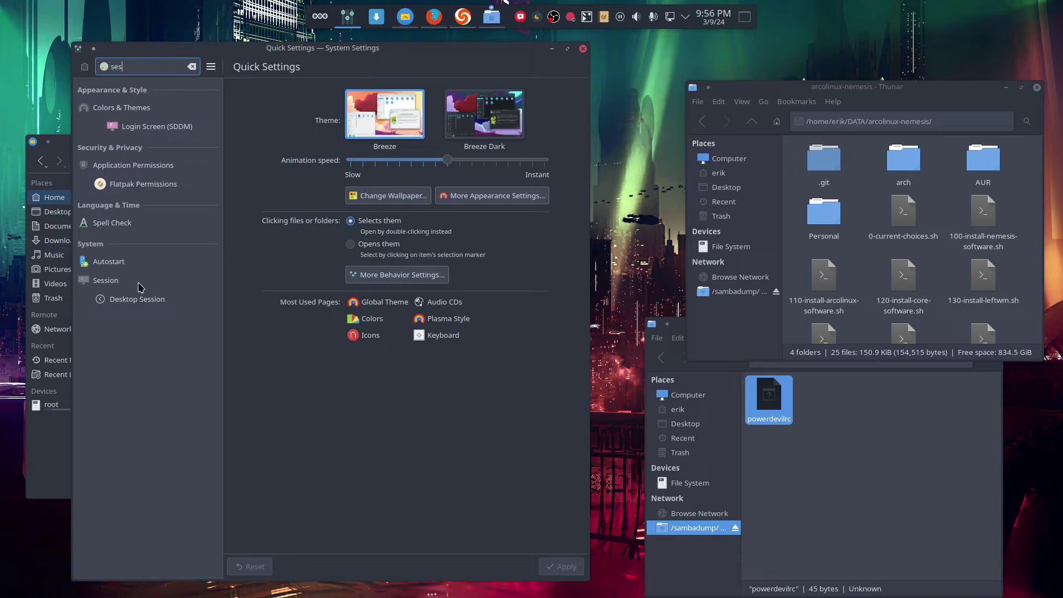
pyautogui.click(137, 300)
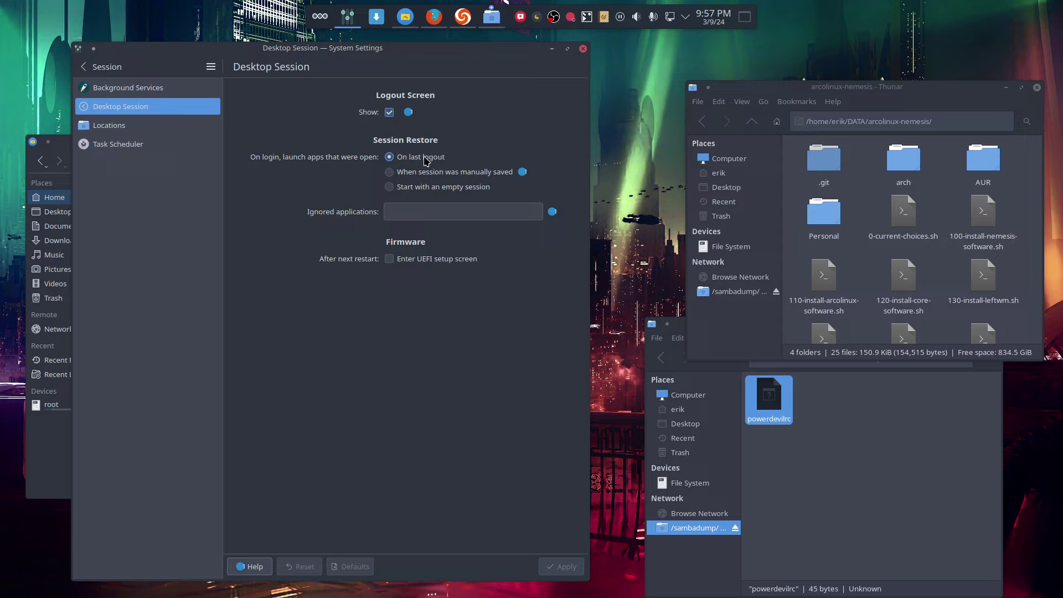
pyautogui.click(435, 187)
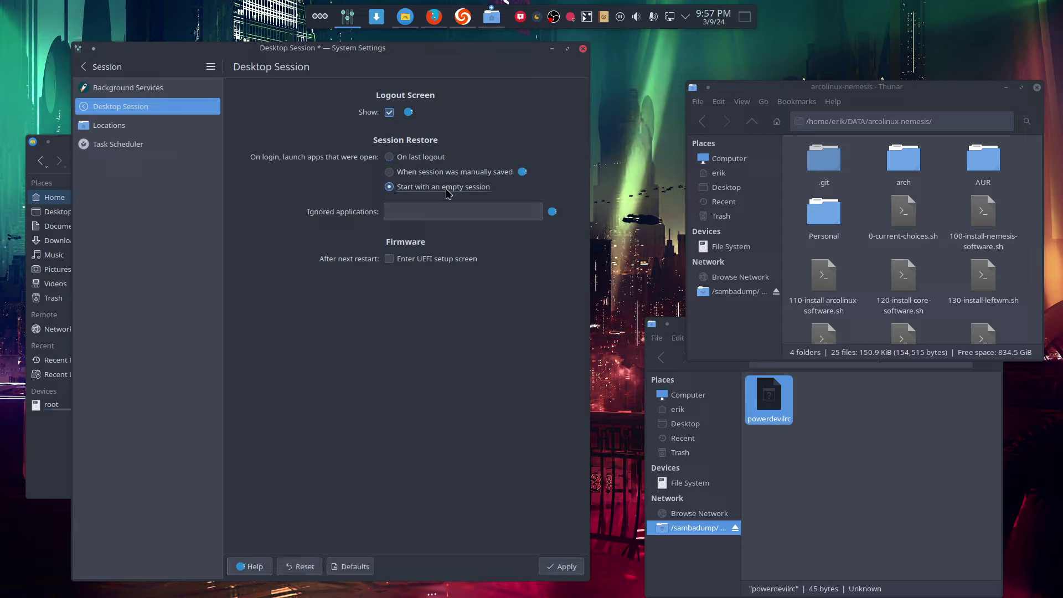
pyautogui.click(572, 571)
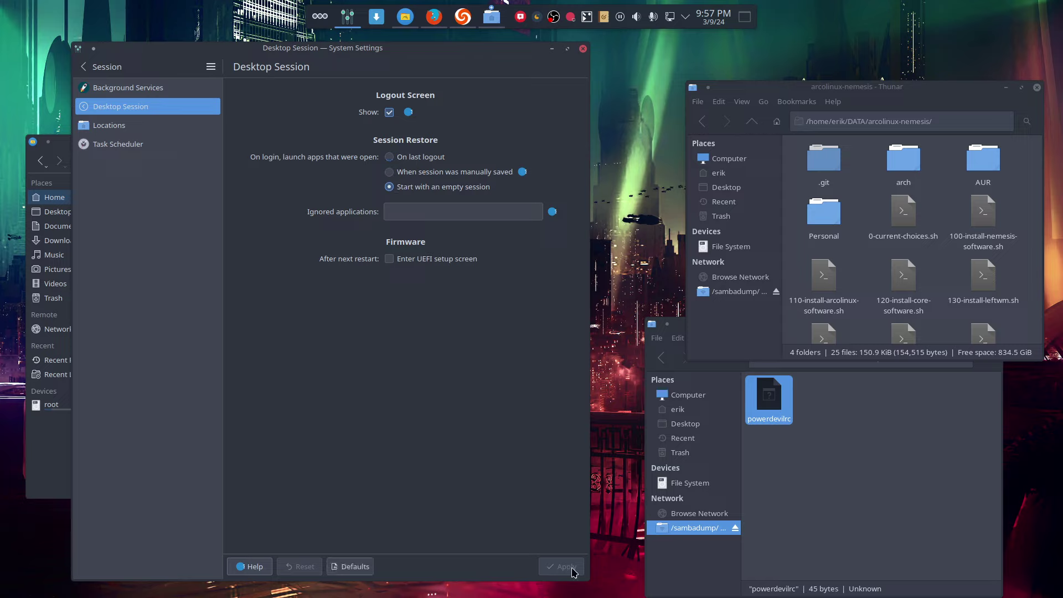
pyautogui.click(583, 48)
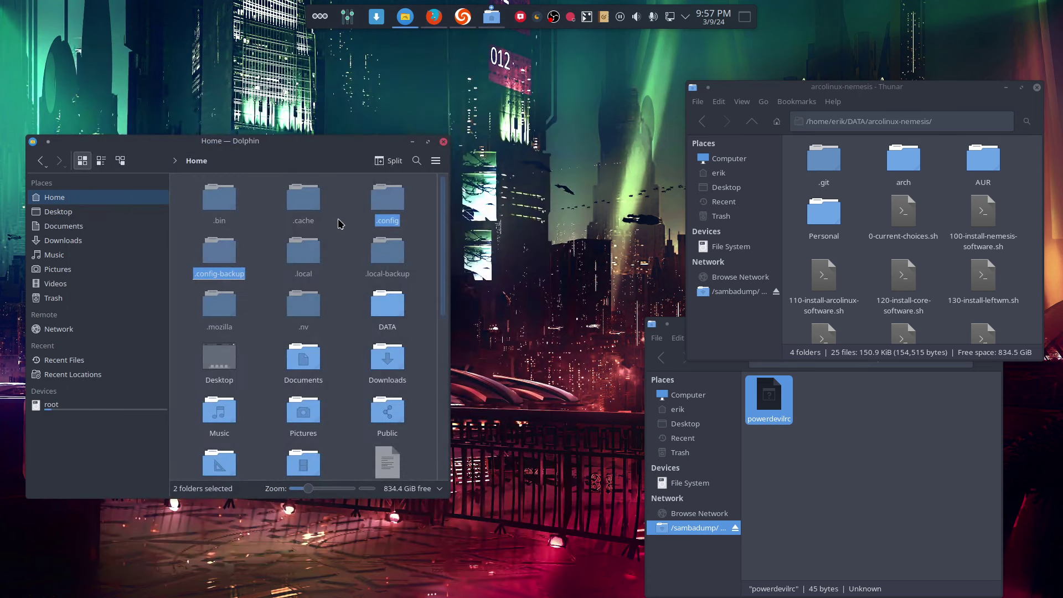
# Compare the .config and .config-backup folders in Meld again after the session change.
pyautogui.rightClick(213, 248)
pyautogui.moveTo(272, 412)
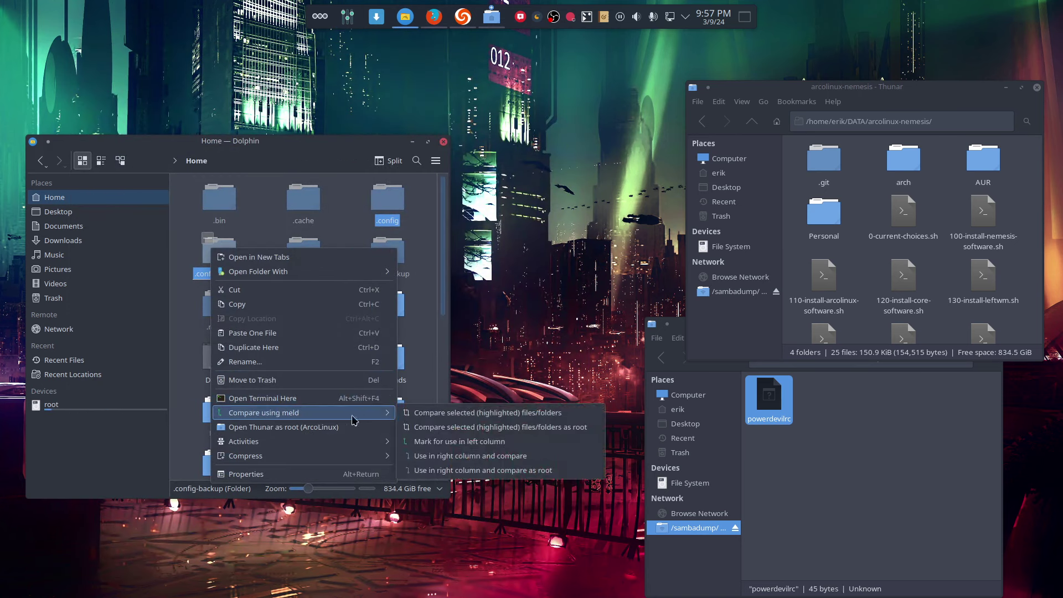
pyautogui.click(443, 419)
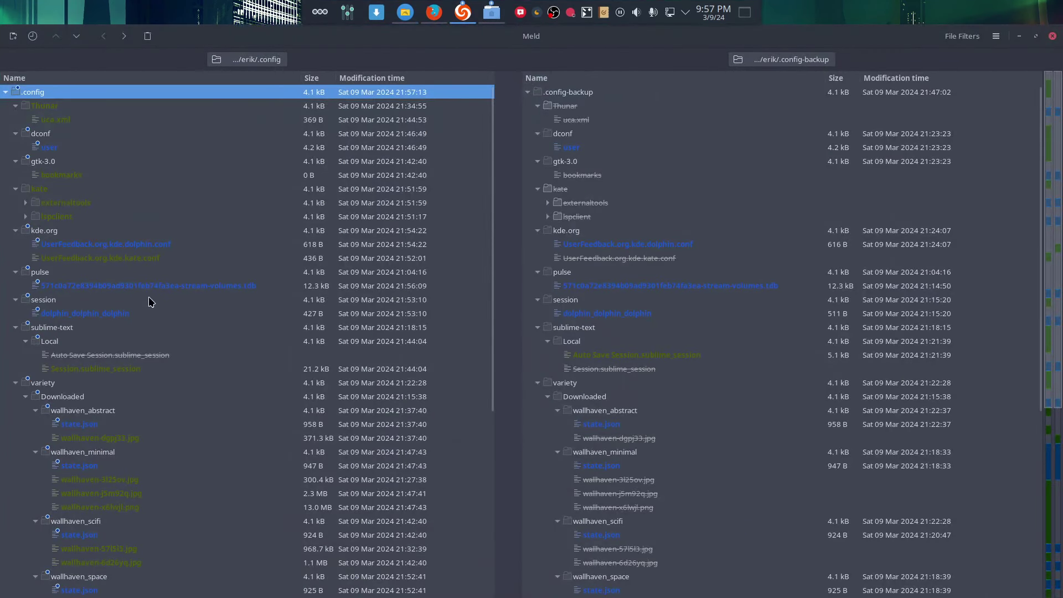
# Examine the differences in plasma-org.kde.plasma.desktop-appletsrc near the end of the comparison, then close that file comparison.
pyautogui.scroll(-10, 144, 291)
pyautogui.click(72, 591)
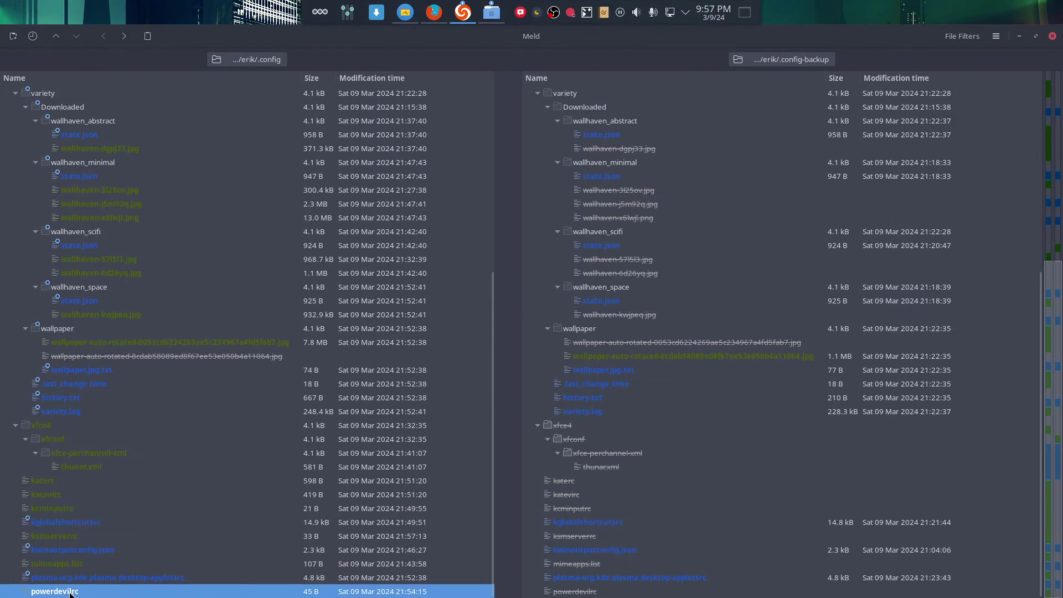
pyautogui.click(79, 579)
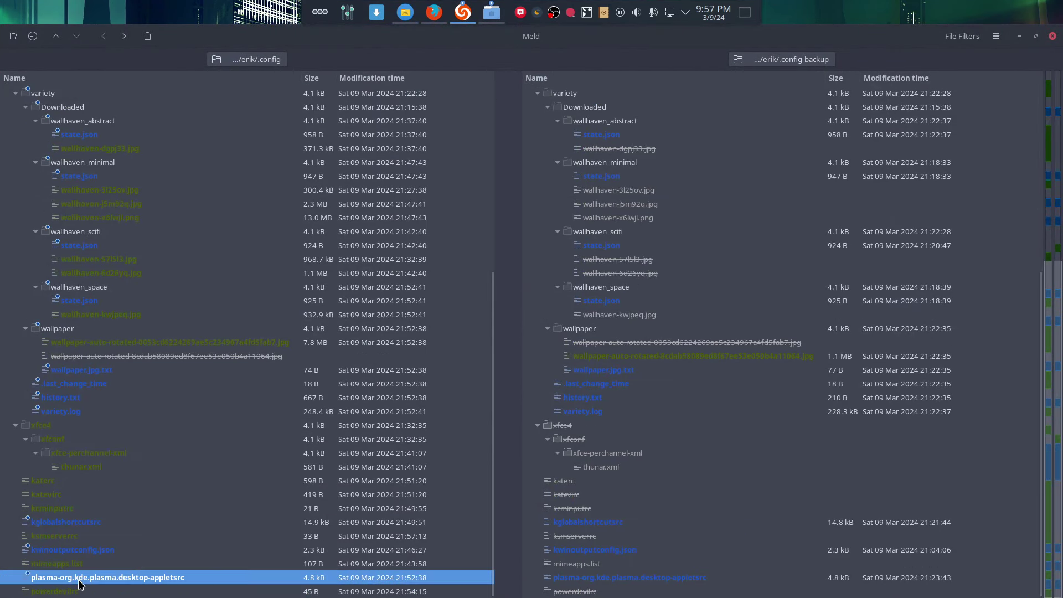
pyautogui.doubleClick(153, 582)
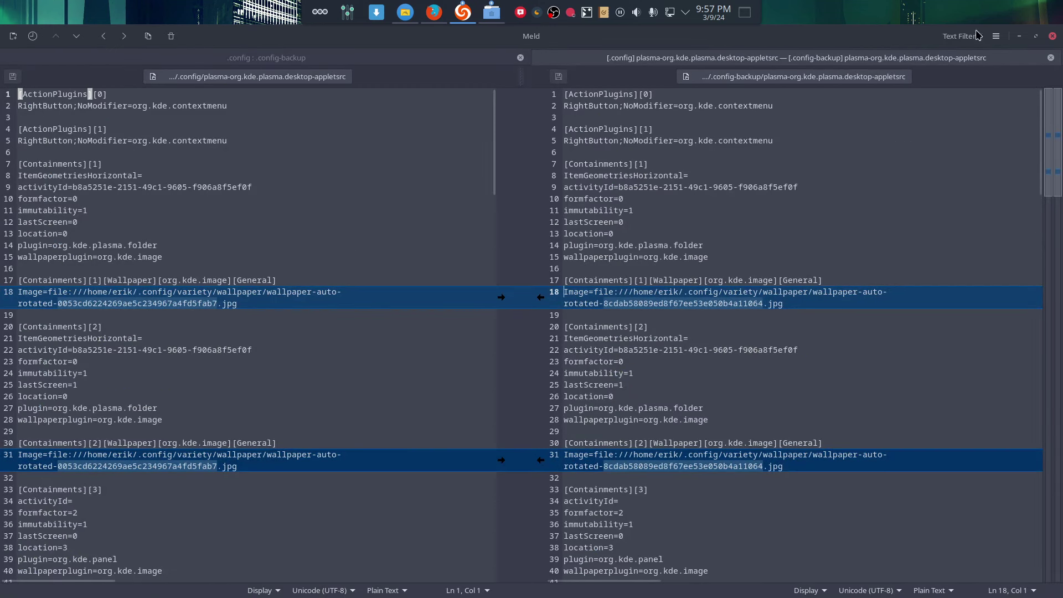
pyautogui.click(1051, 58)
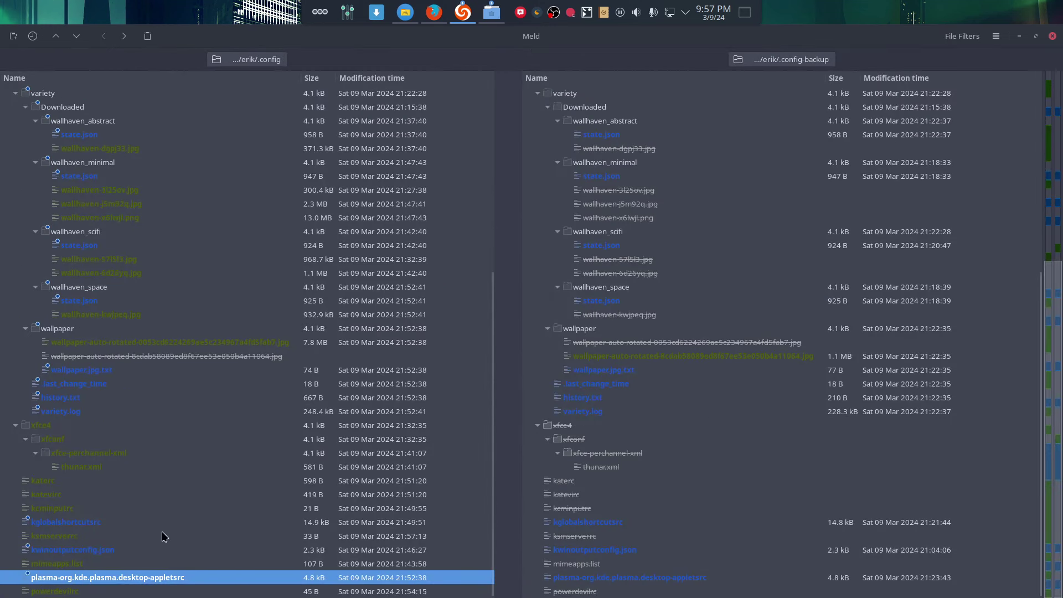
# Open the ksmserverrc comparison in Meld to examine its contents, then minimise Meld.
pyautogui.click(127, 564)
pyautogui.click(123, 552)
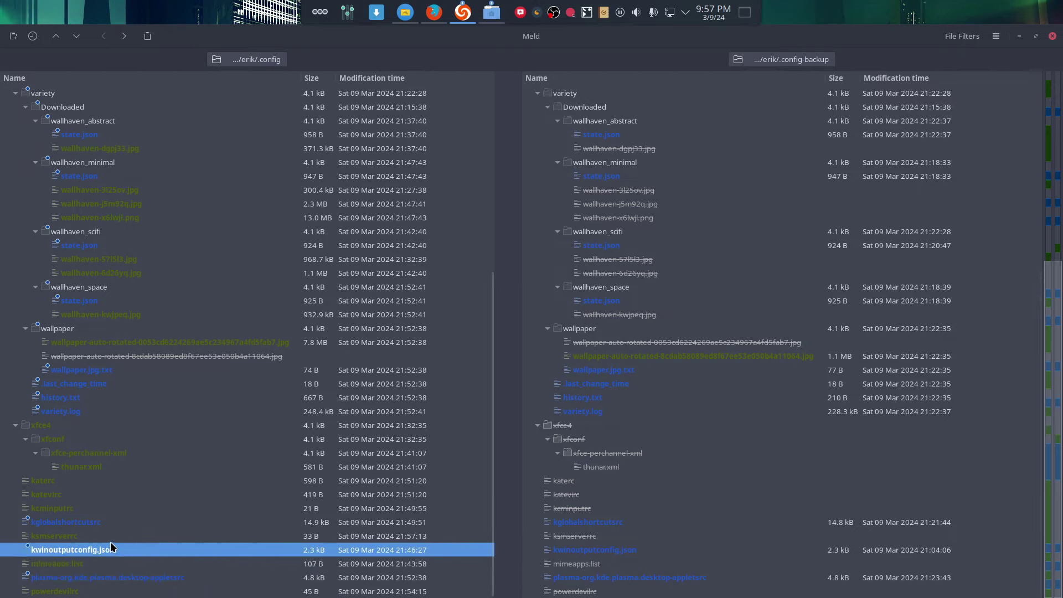
pyautogui.click(88, 539)
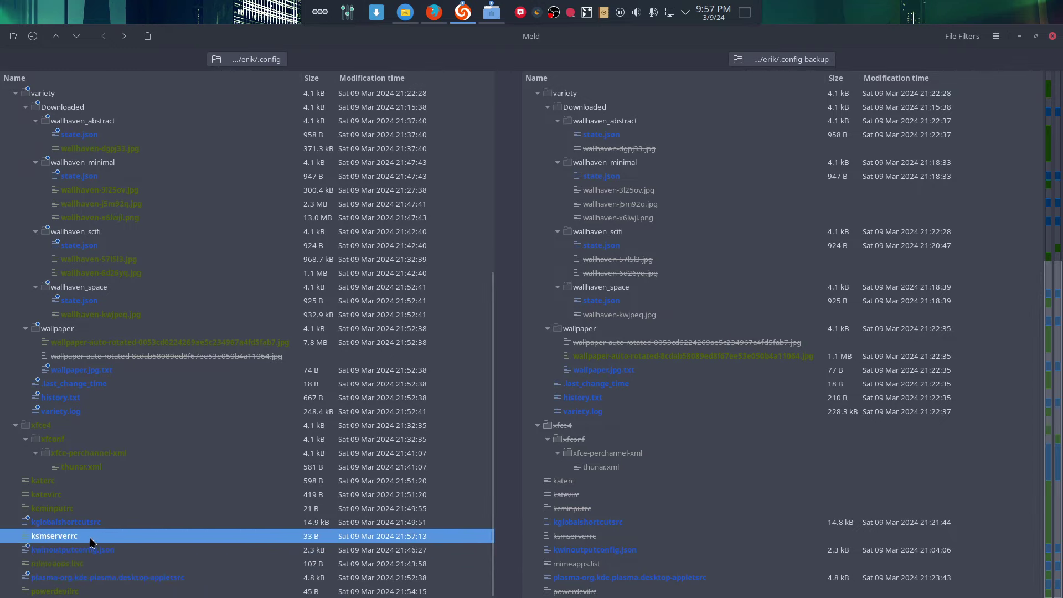
pyautogui.doubleClick(90, 537)
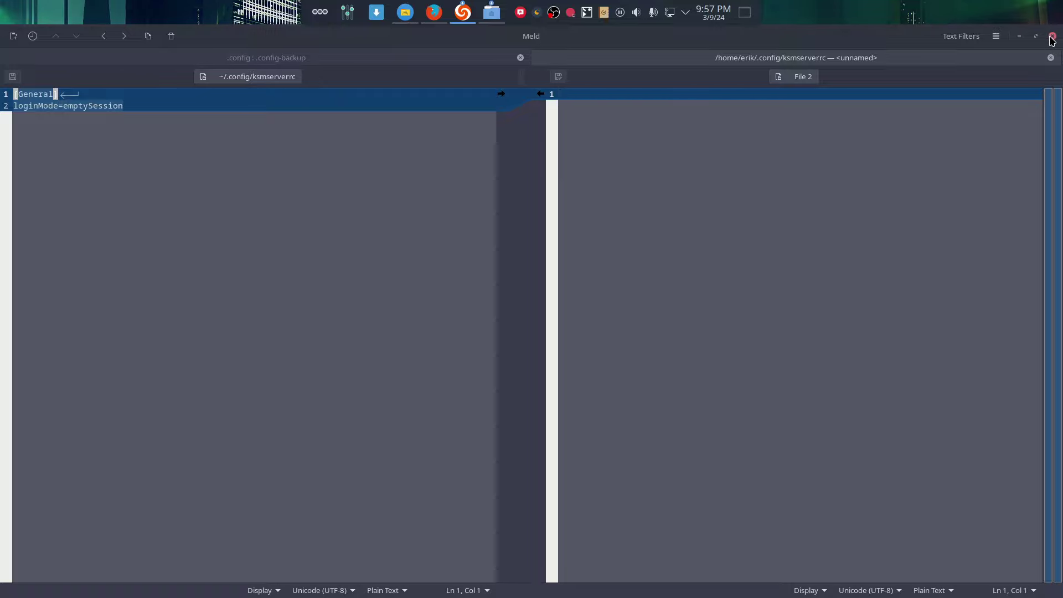
pyautogui.click(1018, 38)
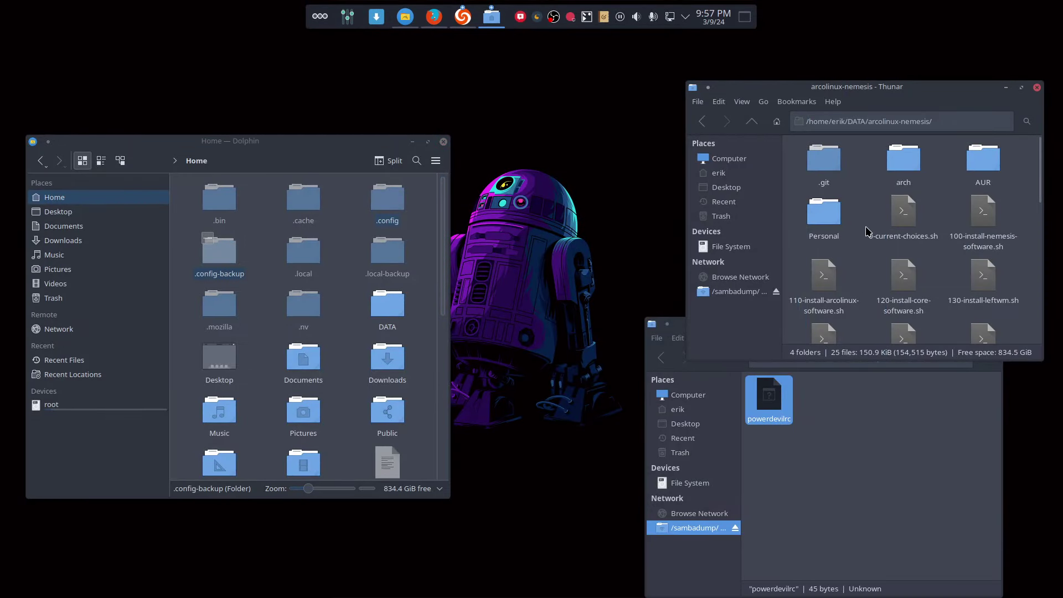
# Open the .config folder of the home directory in Thunar and search it for kcmser.
pyautogui.moveTo(883, 83); pyautogui.dragTo(856, 70)
pyautogui.click(704, 159)
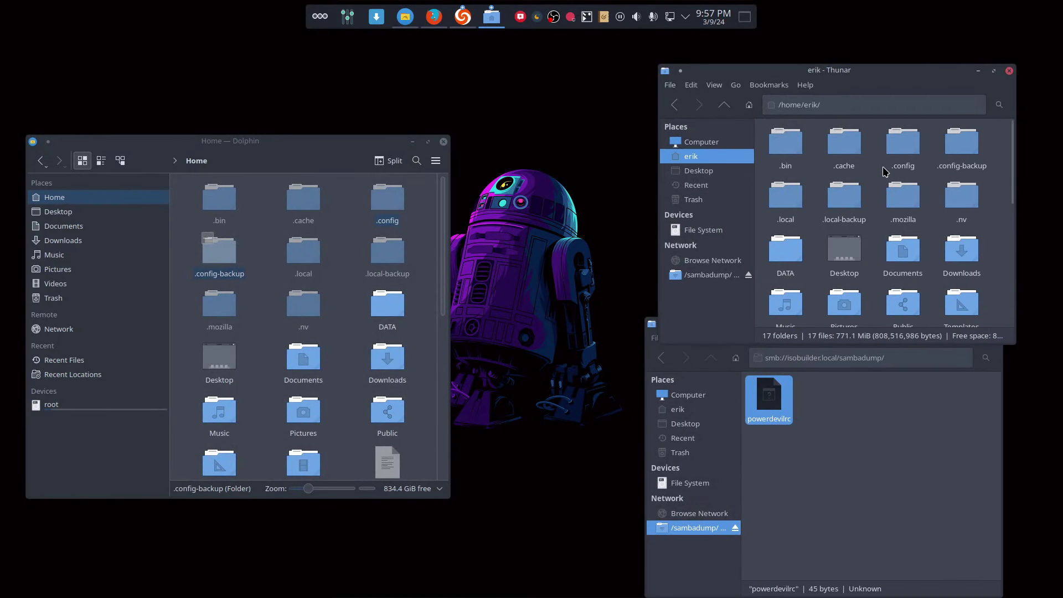
pyautogui.doubleClick(904, 143)
pyautogui.scroll(-3, 886, 249)
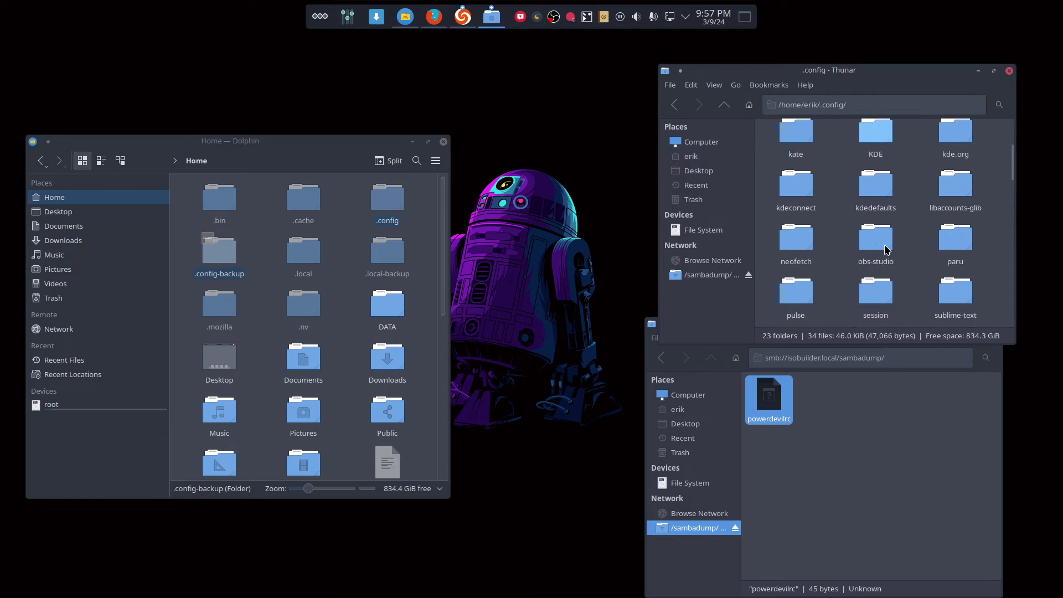
pyautogui.write('kcm')
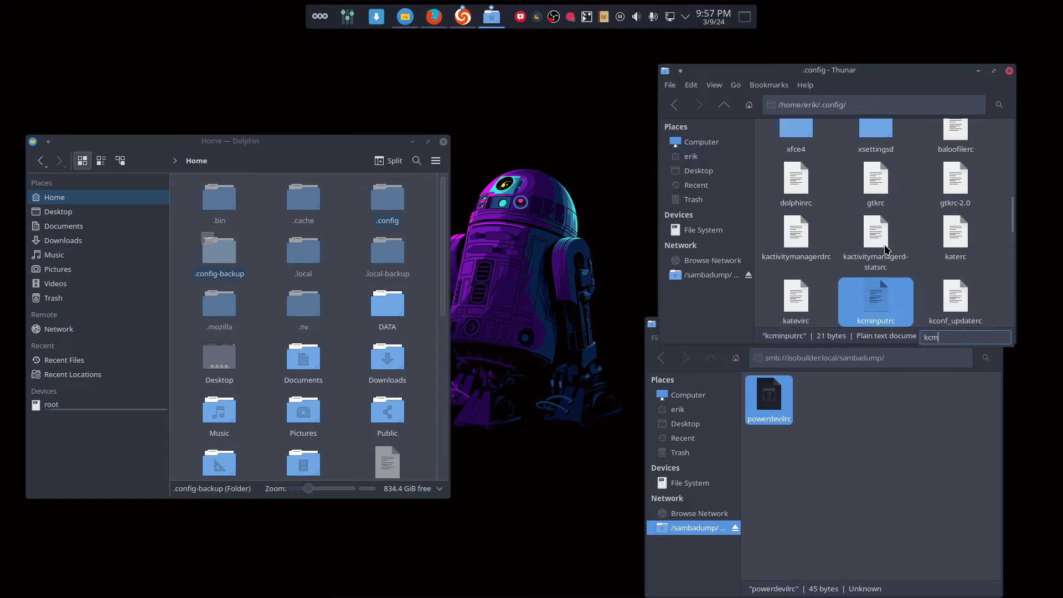
pyautogui.write('ser')
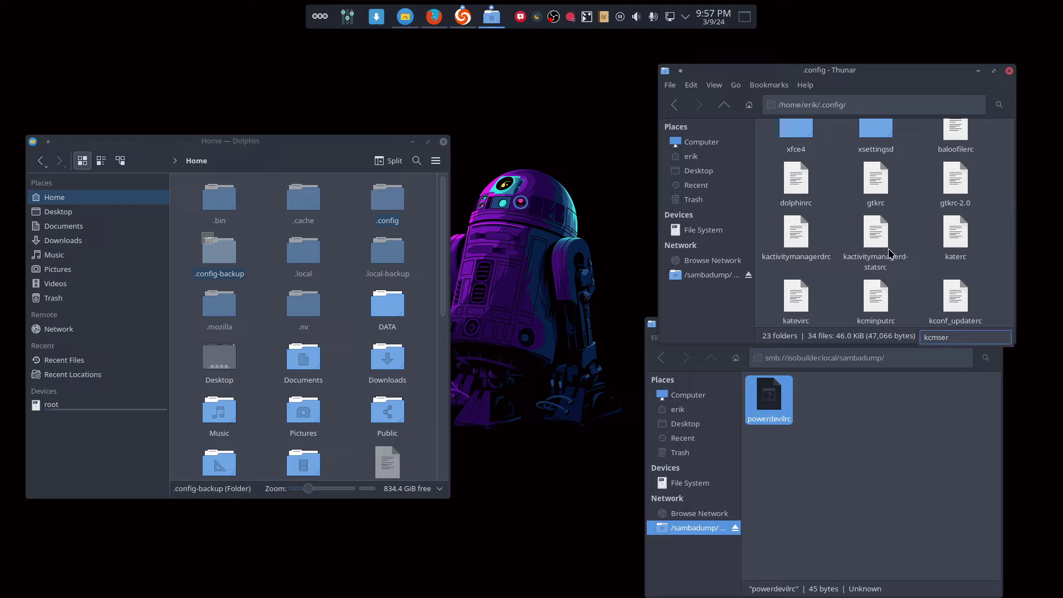
# Browse the rc files in the .config folder and recheck the changed file's name in the Meld comparison.
pyautogui.click(967, 308)
pyautogui.scroll(-2, 968, 308)
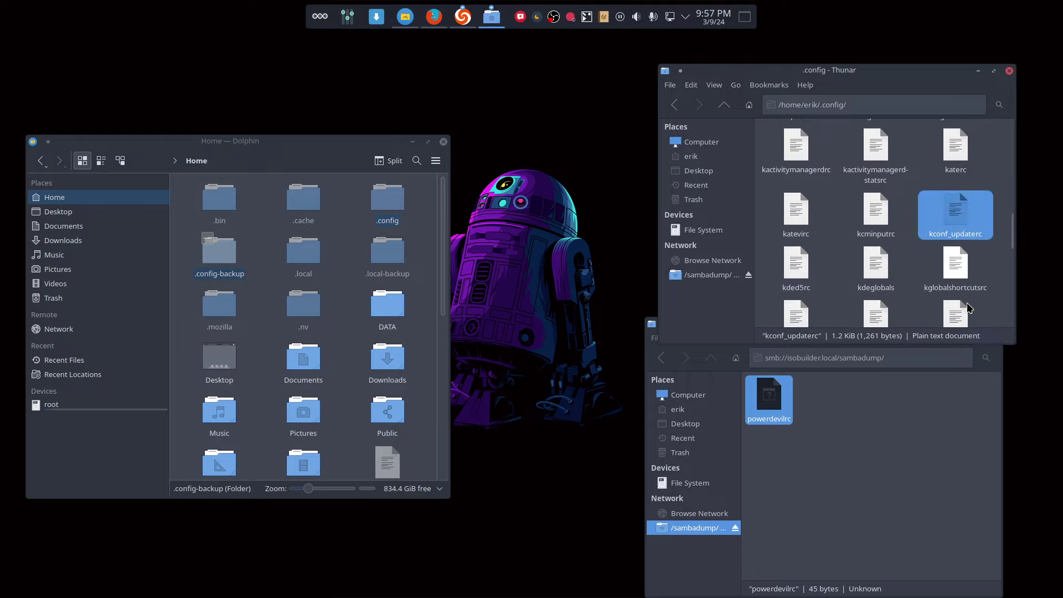
pyautogui.scroll(-1, 967, 303)
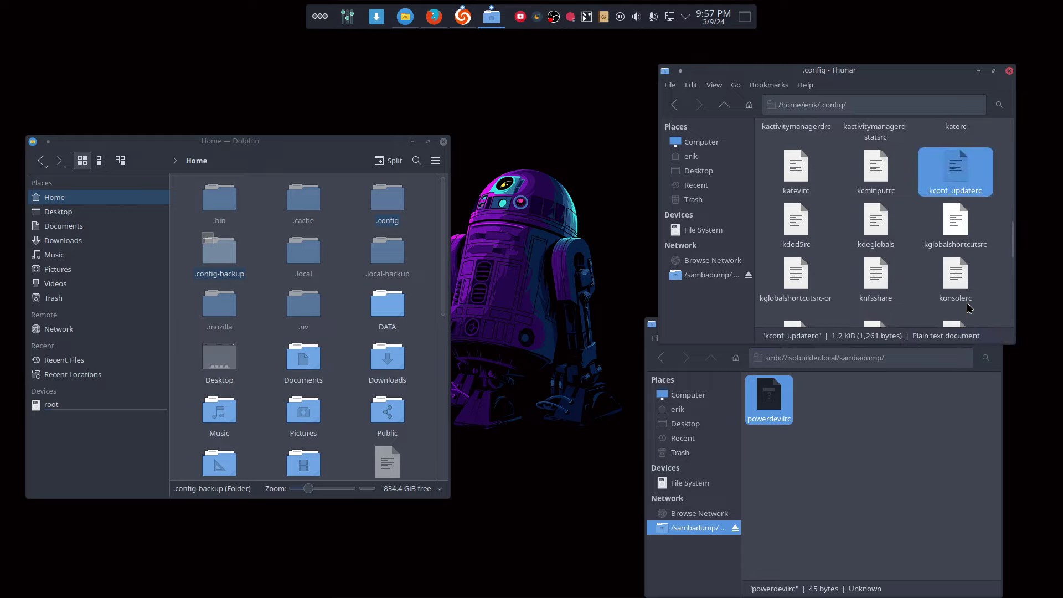
pyautogui.scroll(2, 969, 308)
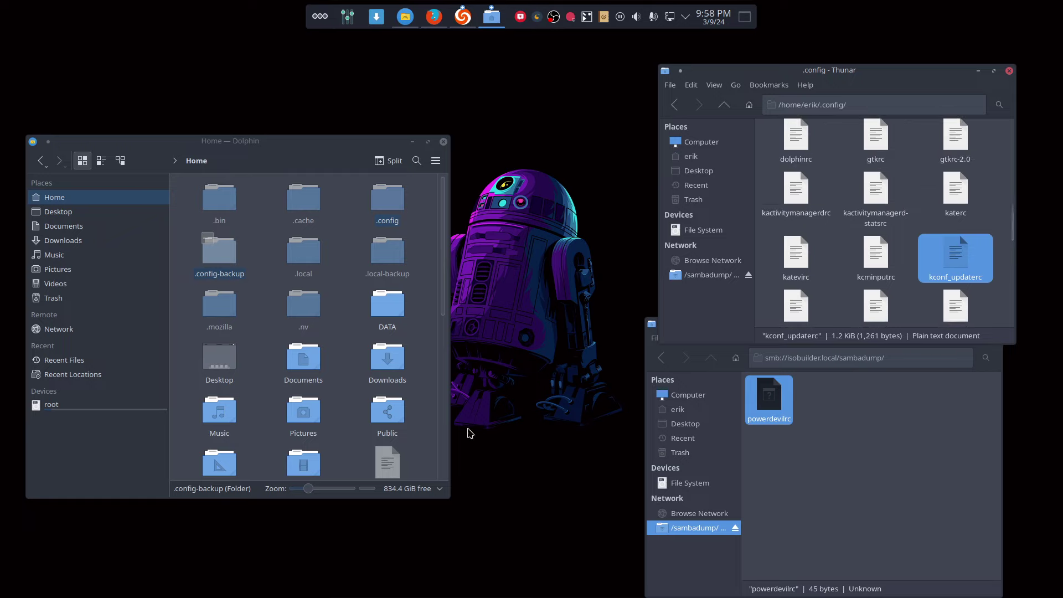
pyautogui.click(459, 21)
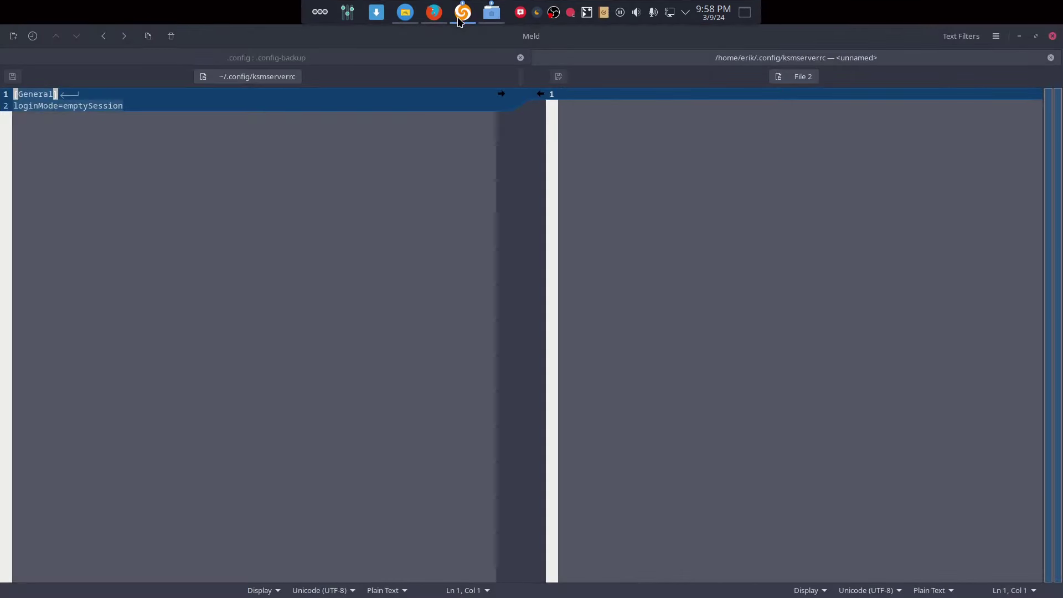
pyautogui.click(1019, 36)
# Check the contents of ksmserverrc from the .config folder in Kate, close it, and copy the file to the sambadump network share.
pyautogui.scroll(-5, 960, 261)
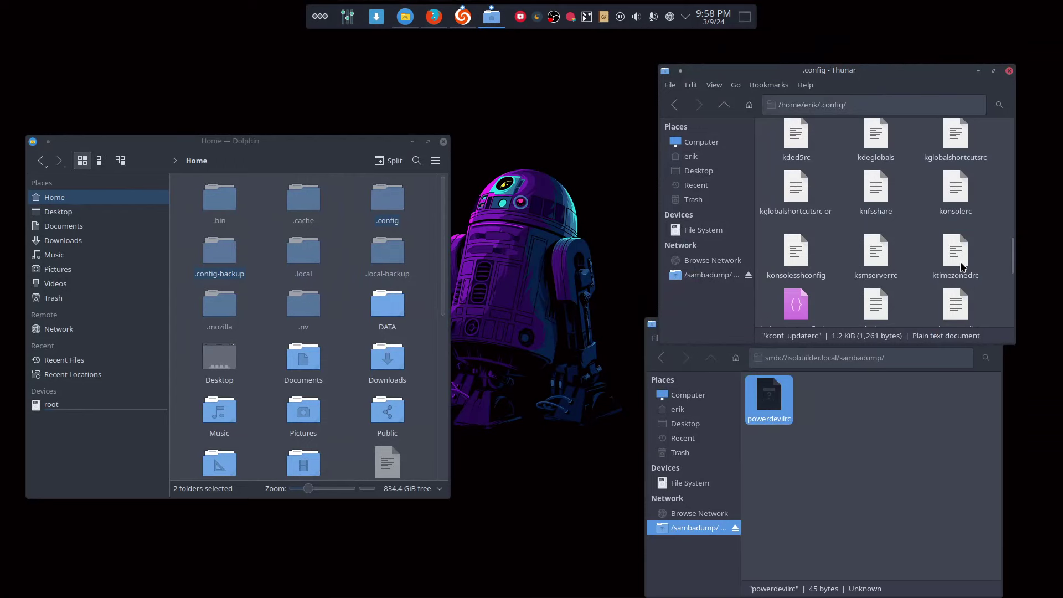
pyautogui.scroll(3, 962, 267)
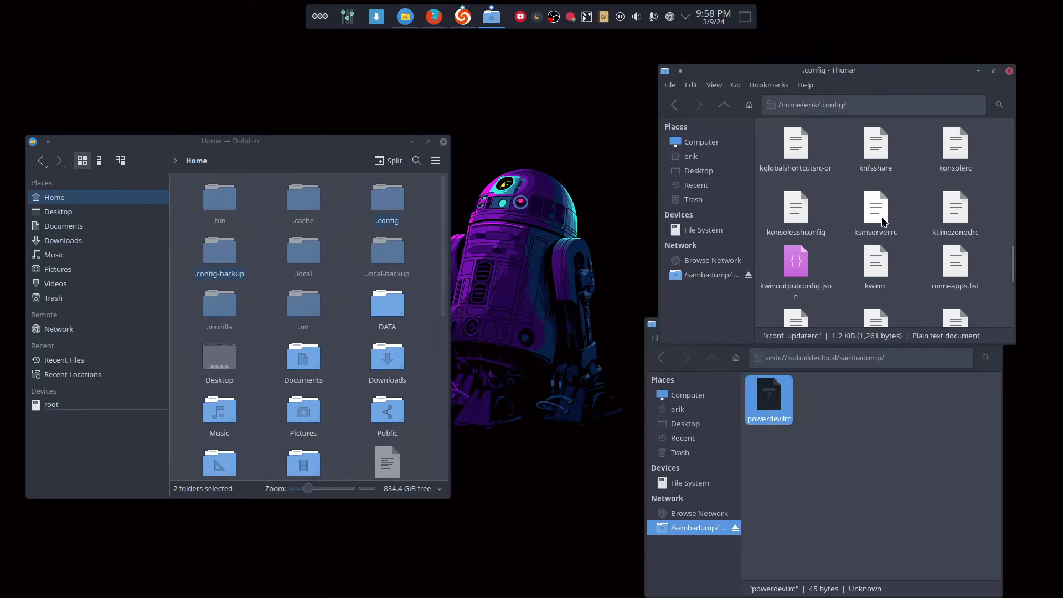
pyautogui.doubleClick(878, 212)
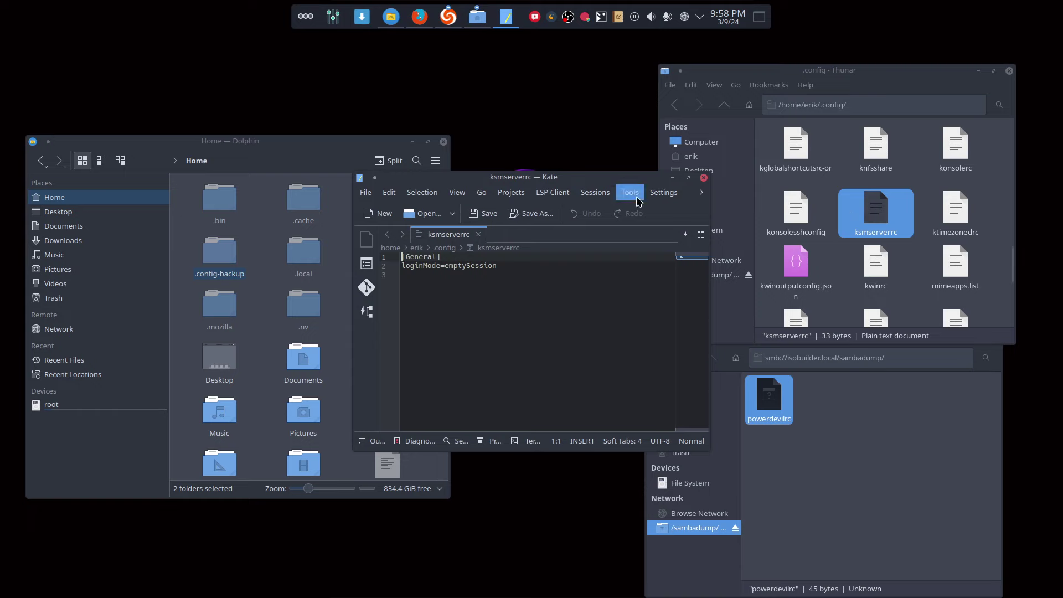
pyautogui.click(704, 178)
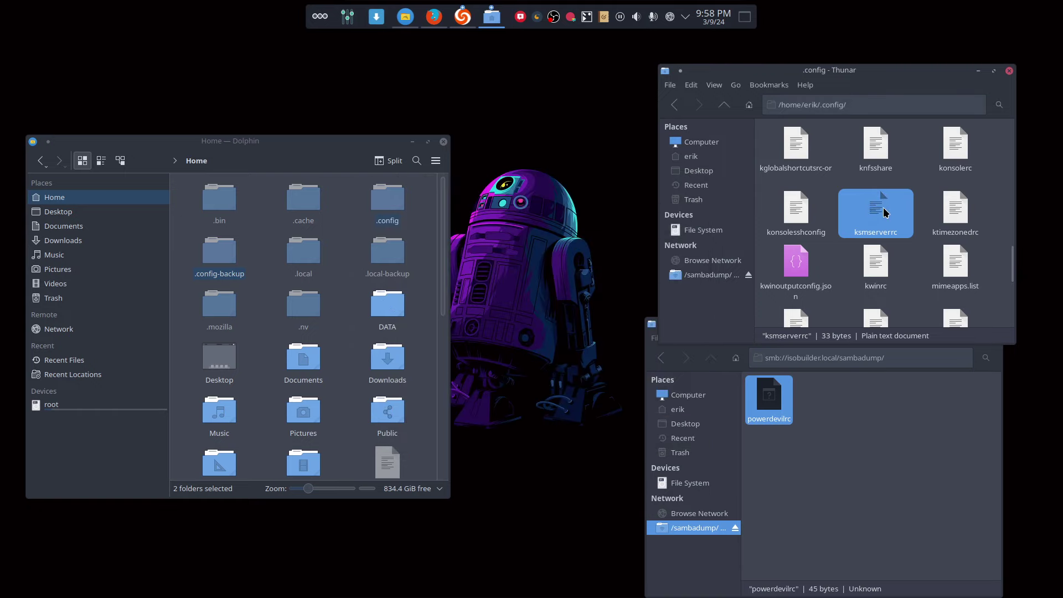
pyautogui.moveTo(884, 212); pyautogui.dragTo(846, 423)
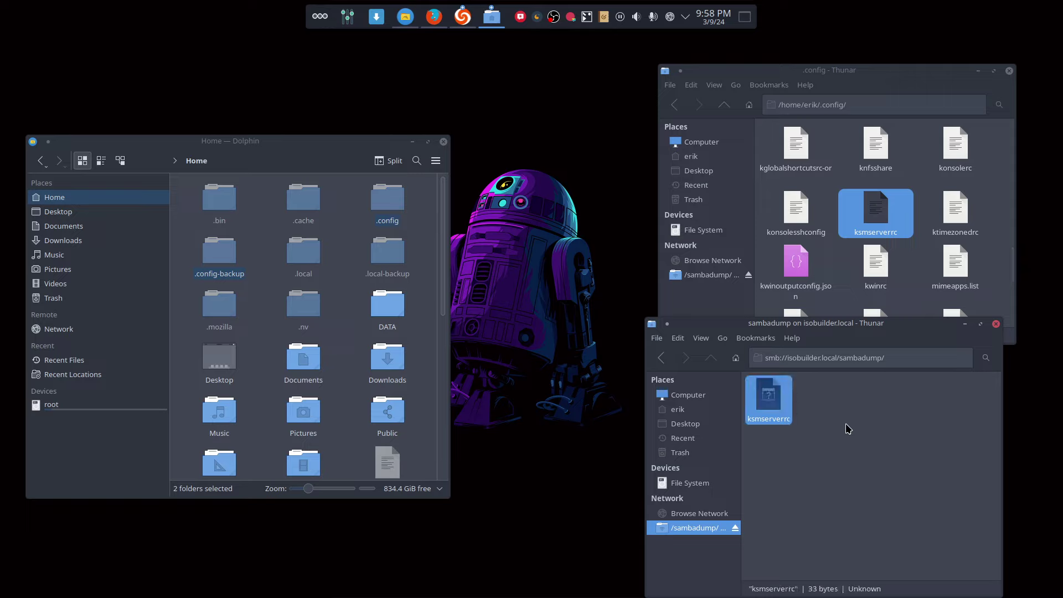
pyautogui.click(846, 423)
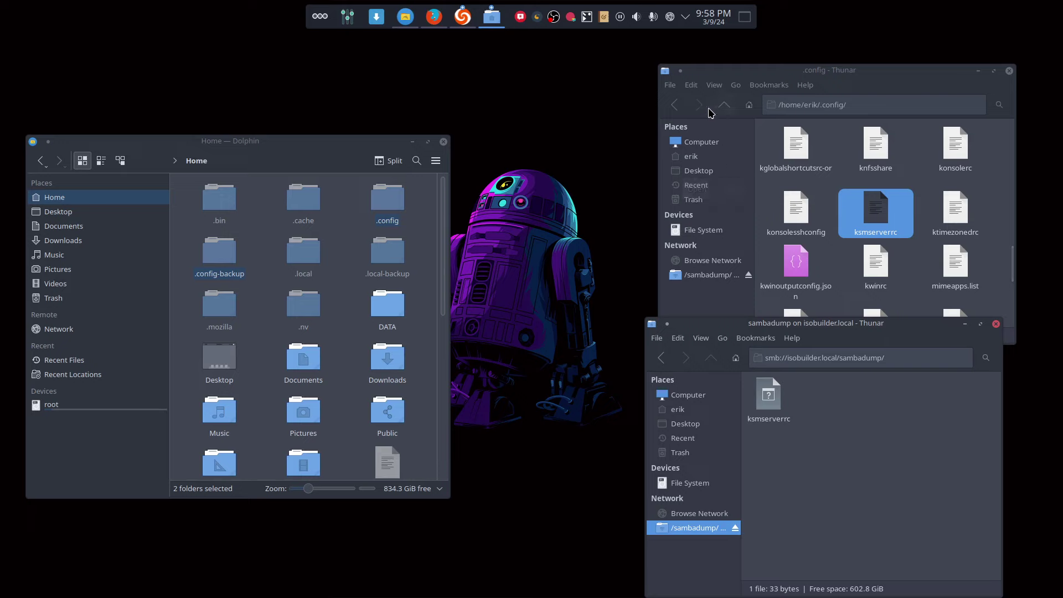
# Open a terminal in the DATA/arcolinux-nemesis folder and start entering a command beginning with gi.
pyautogui.click(680, 107)
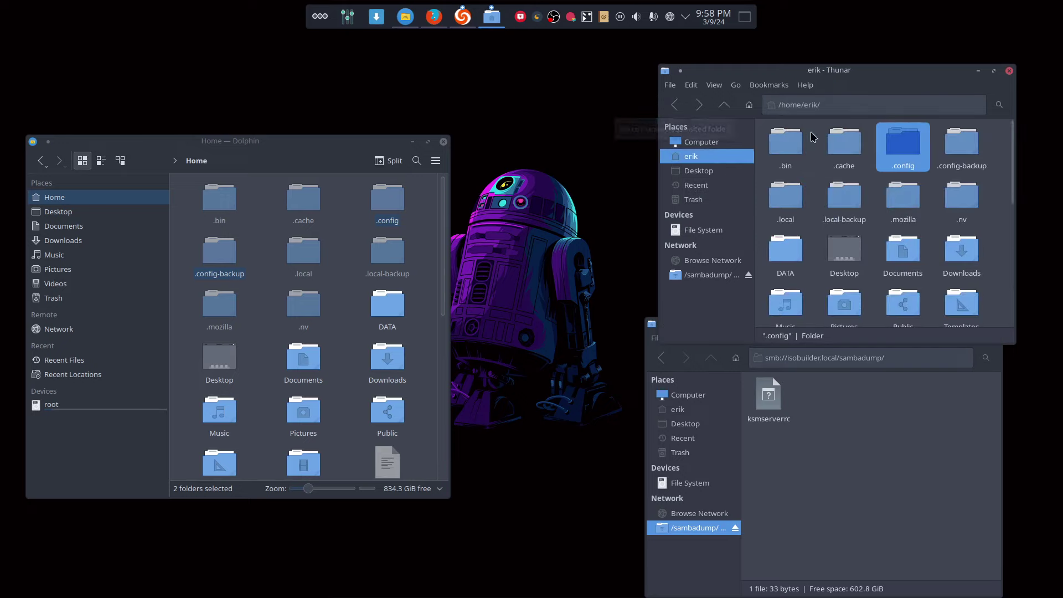
pyautogui.doubleClick(786, 252)
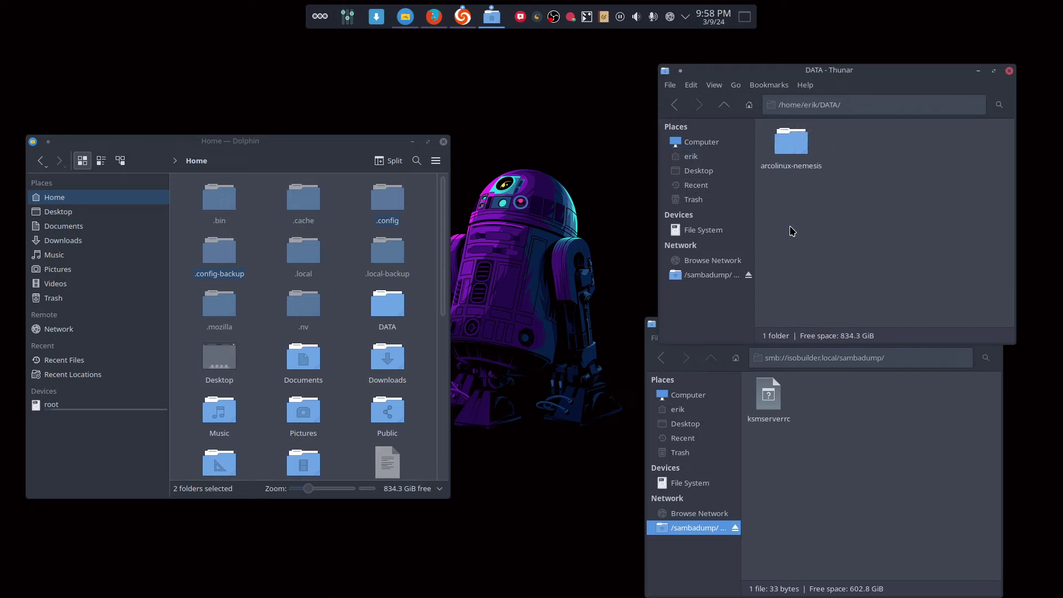
pyautogui.doubleClick(793, 143)
pyautogui.rightClick(825, 229)
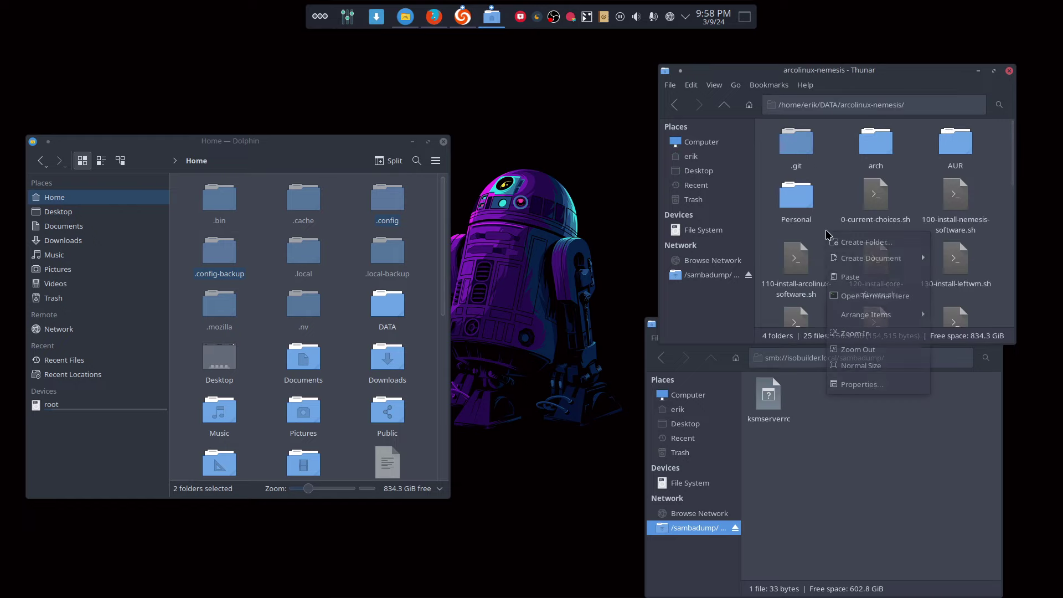
pyautogui.click(860, 289)
pyautogui.write('gi')
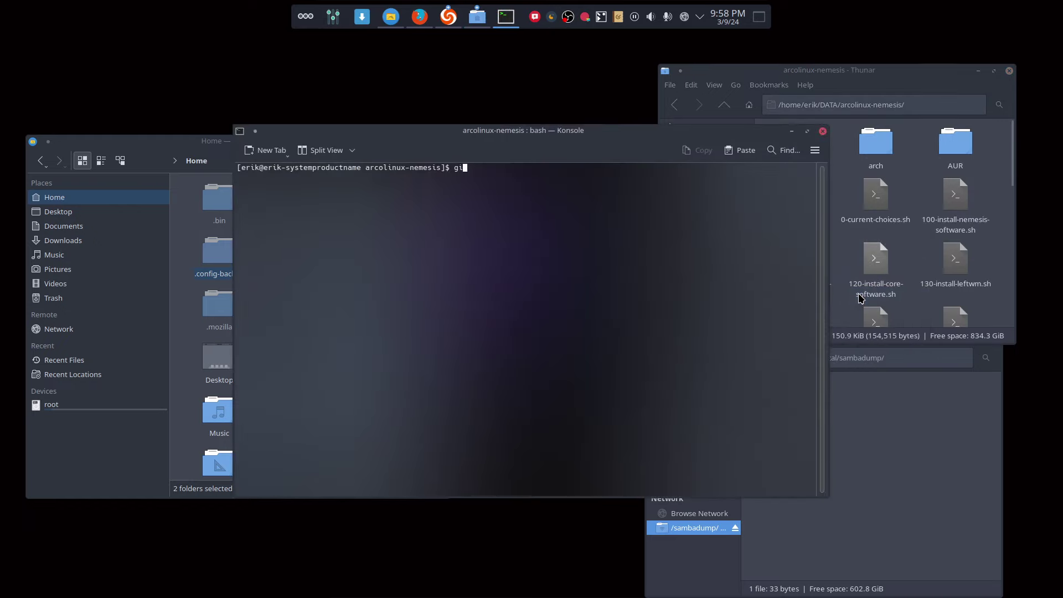